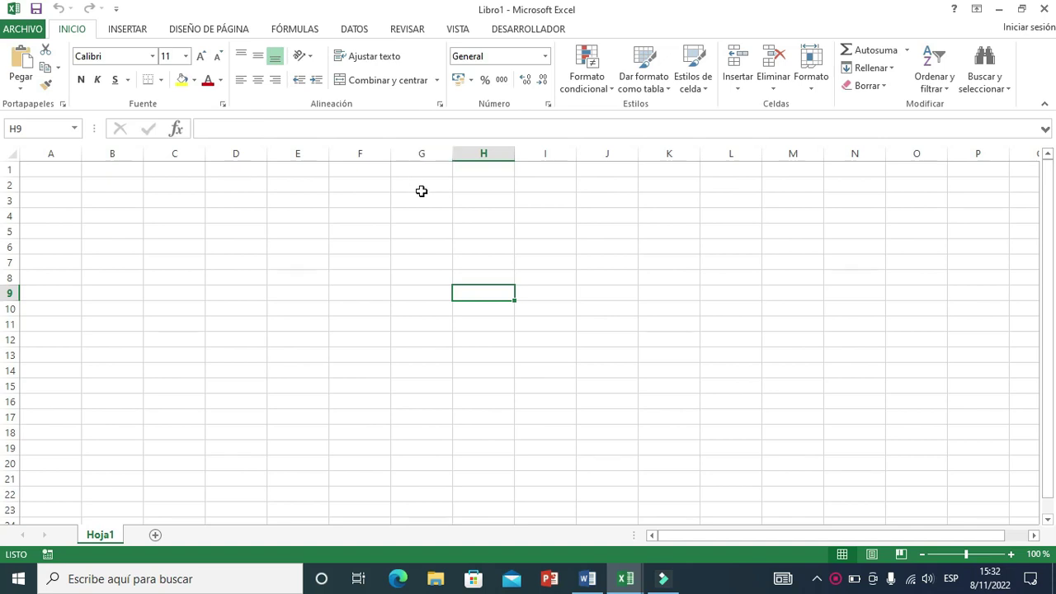
- Save the workbook to Escritorio as an Excel Macro-Enabled Workbook named 'BASE DATOS VD'
click(22, 29)
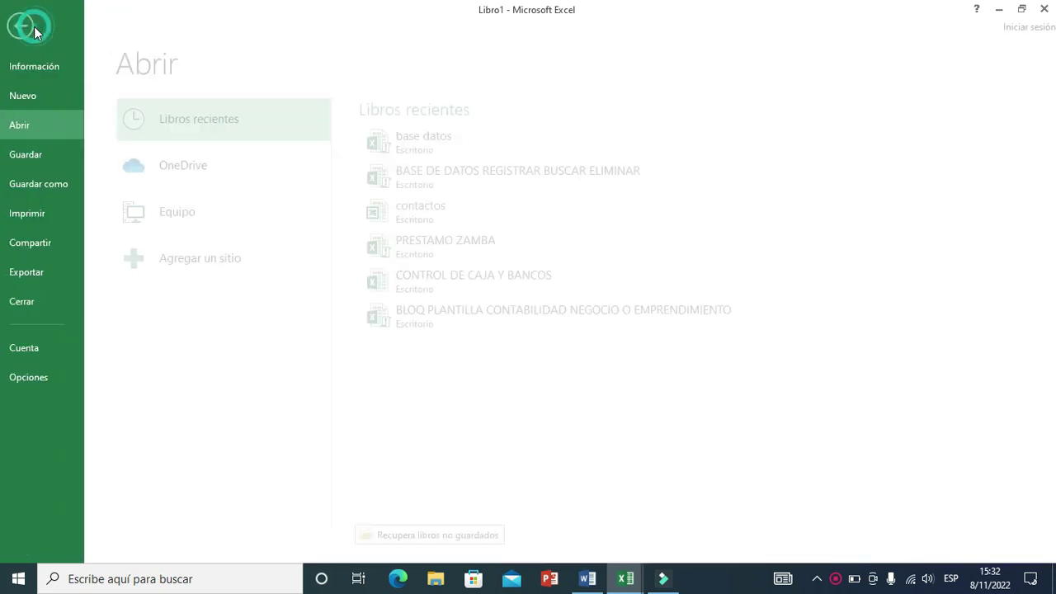
click(65, 184)
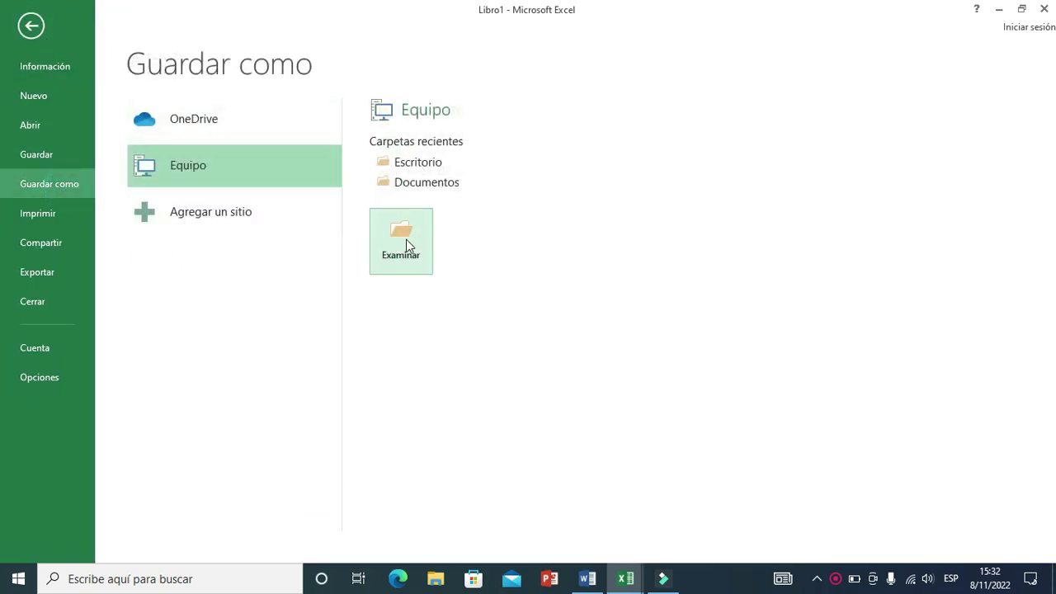
click(412, 251)
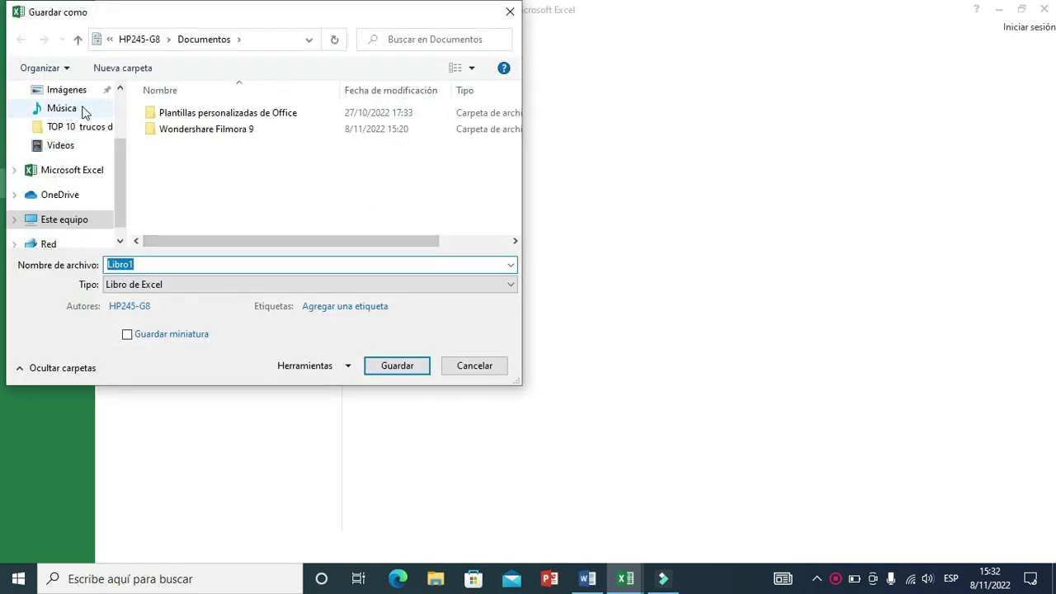
drag(122, 165, 121, 132)
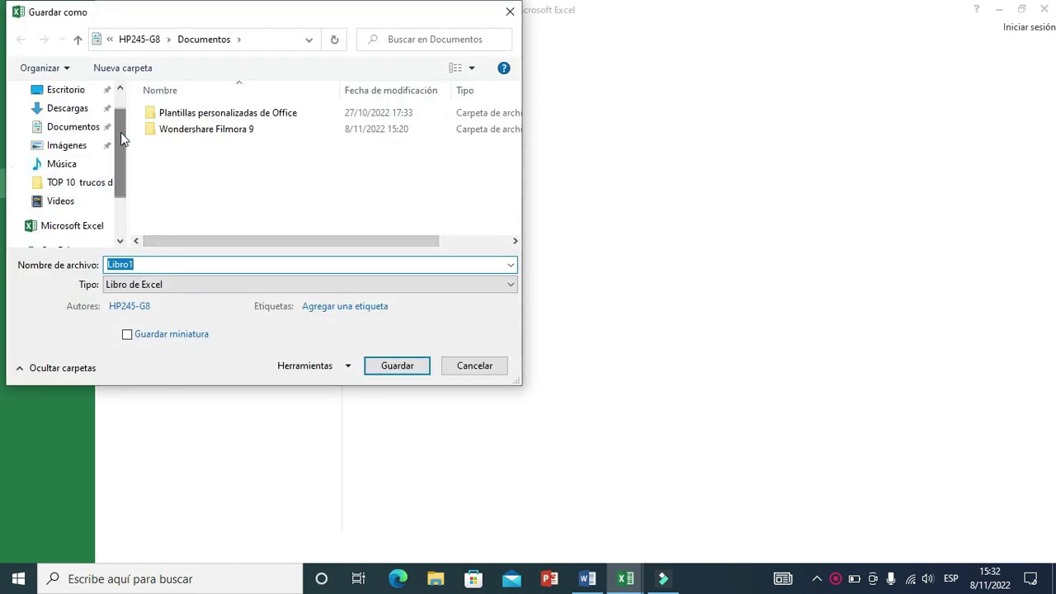
click(66, 91)
double_click(157, 269)
text(BASE DATOS VD)
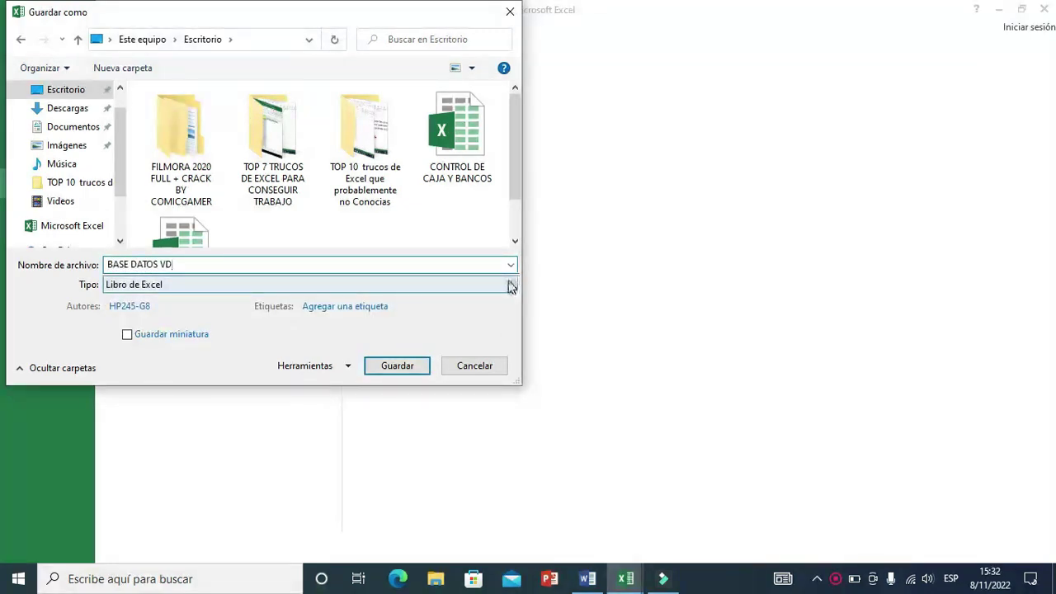
click(511, 285)
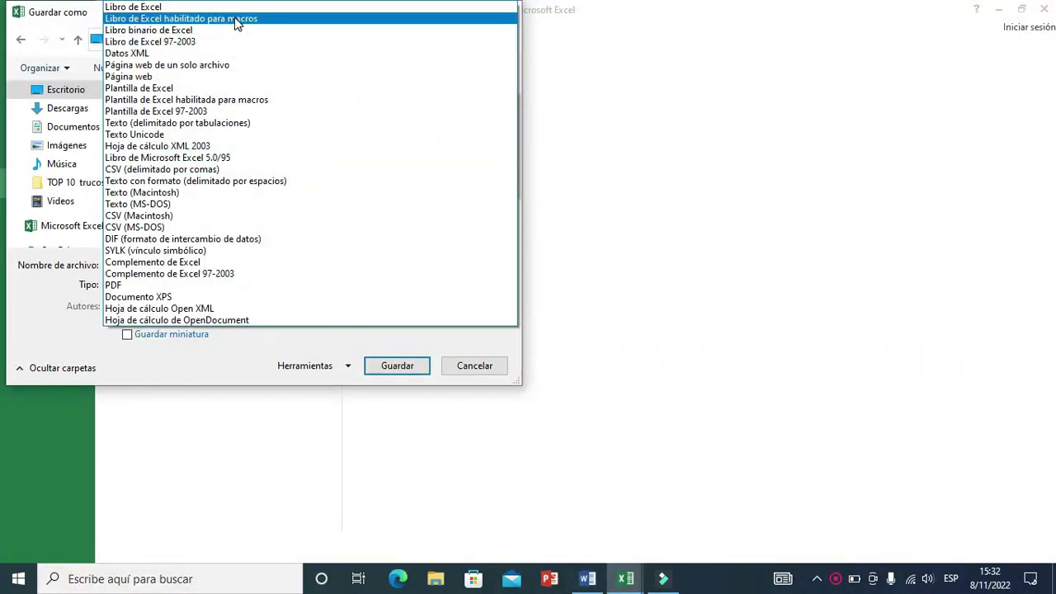
click(279, 20)
click(416, 371)
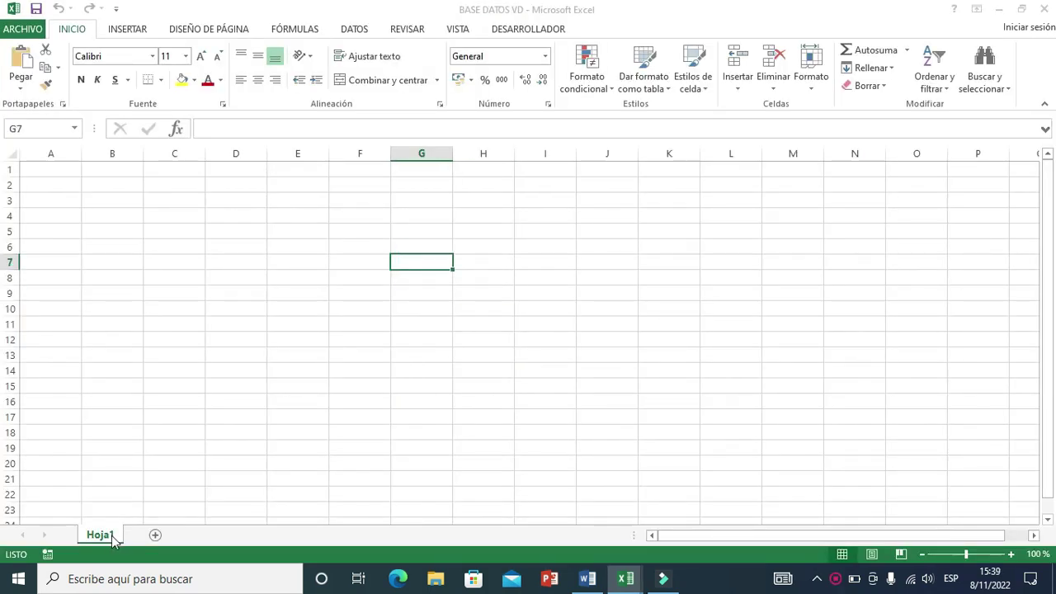
- Rename Hoja1 to REGISTRO, then add two new sheets named DATOS and AUXILIAR
double_click(109, 535)
text(REGISTRO)
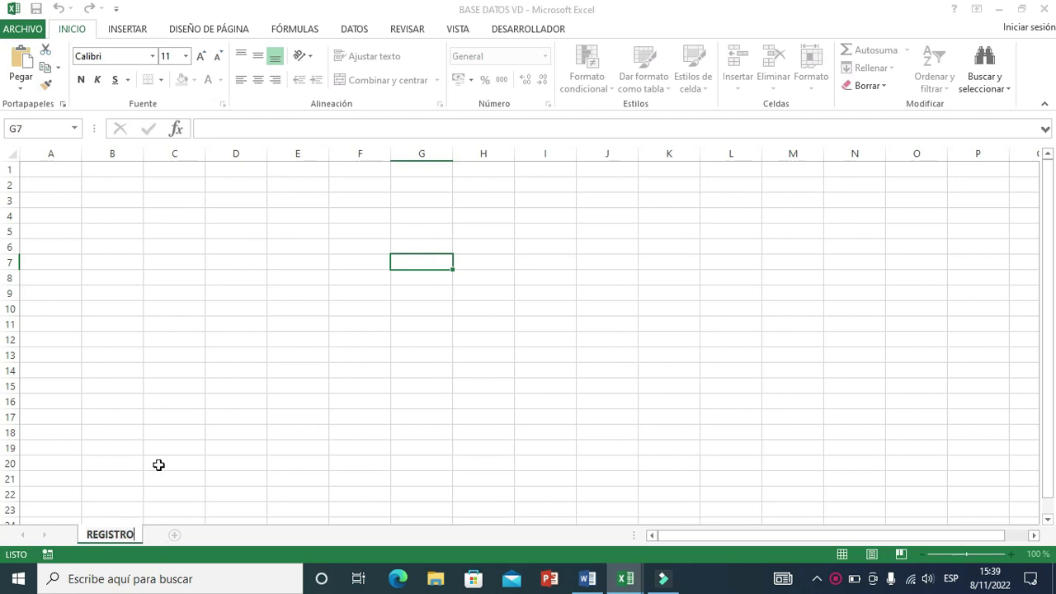
click(159, 464)
click(174, 534)
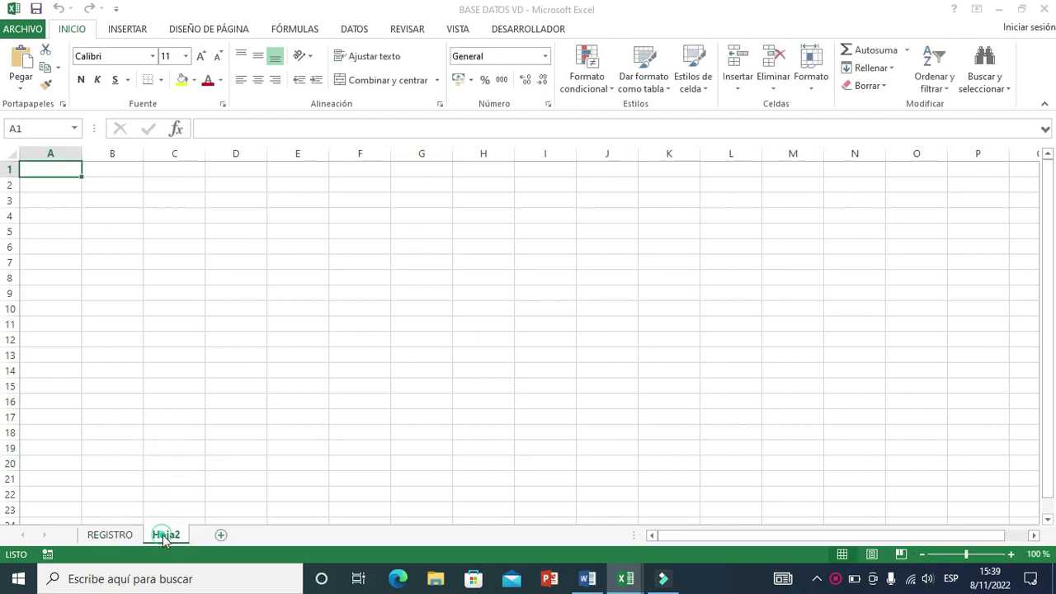
double_click(165, 534)
text(DATOS)
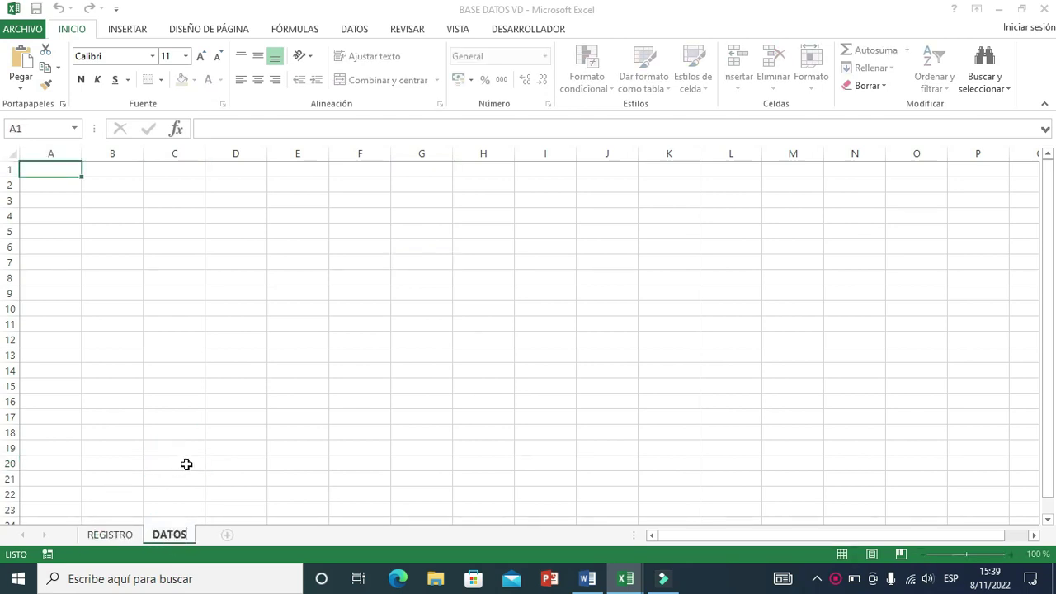
click(186, 465)
click(227, 534)
double_click(220, 534)
text(AUXILIAR)
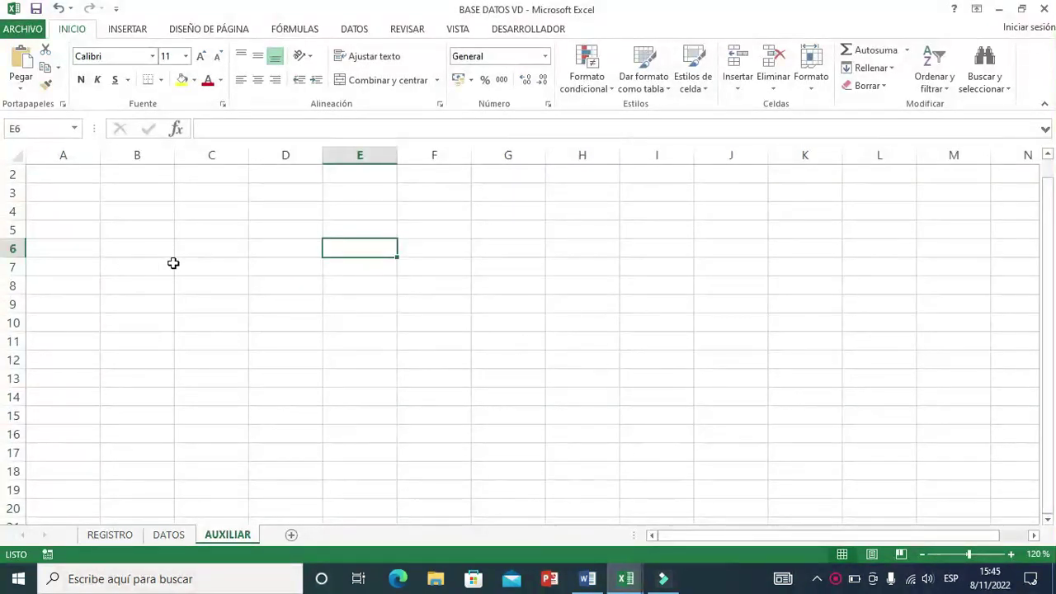
- On REGISTRO, enter IDENTIFICACION, NOMBRE COMPLETO, DIRECCION, TELEFONO and EMAIL down E6:E10
click(108, 535)
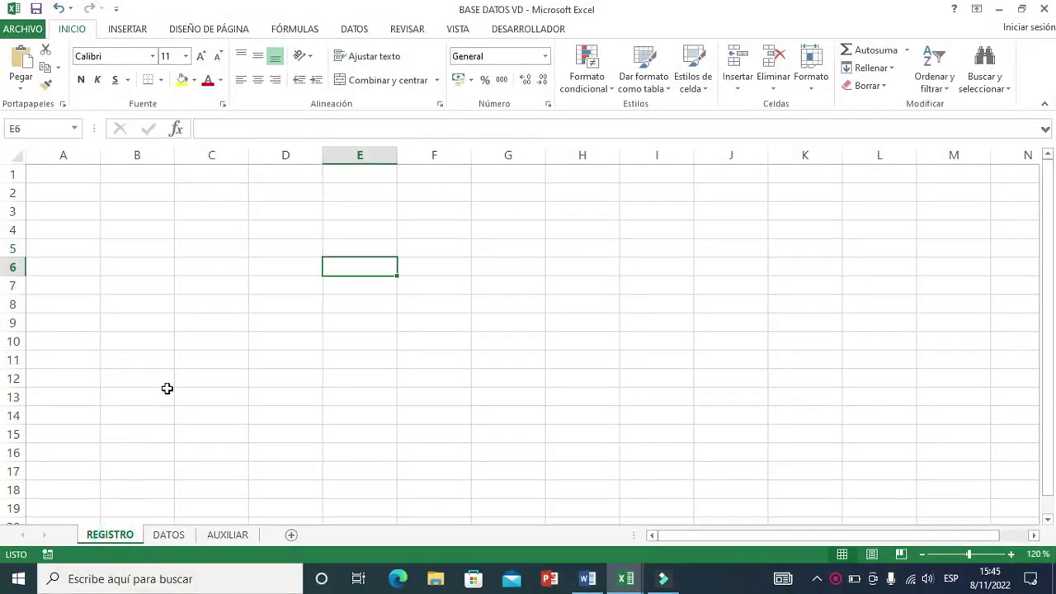
click(350, 264)
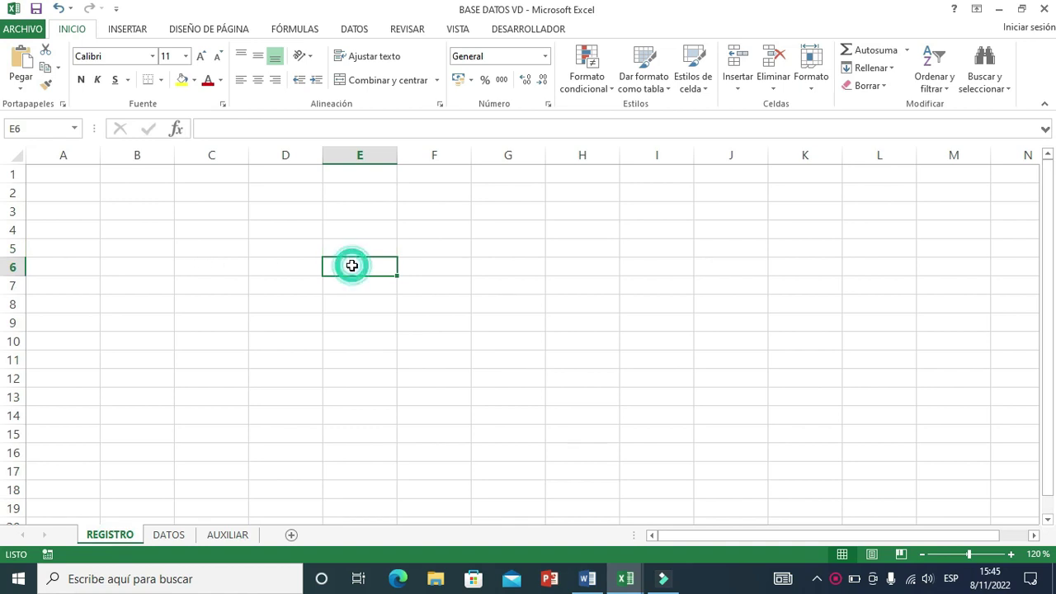
text(IDENTIFICACION)
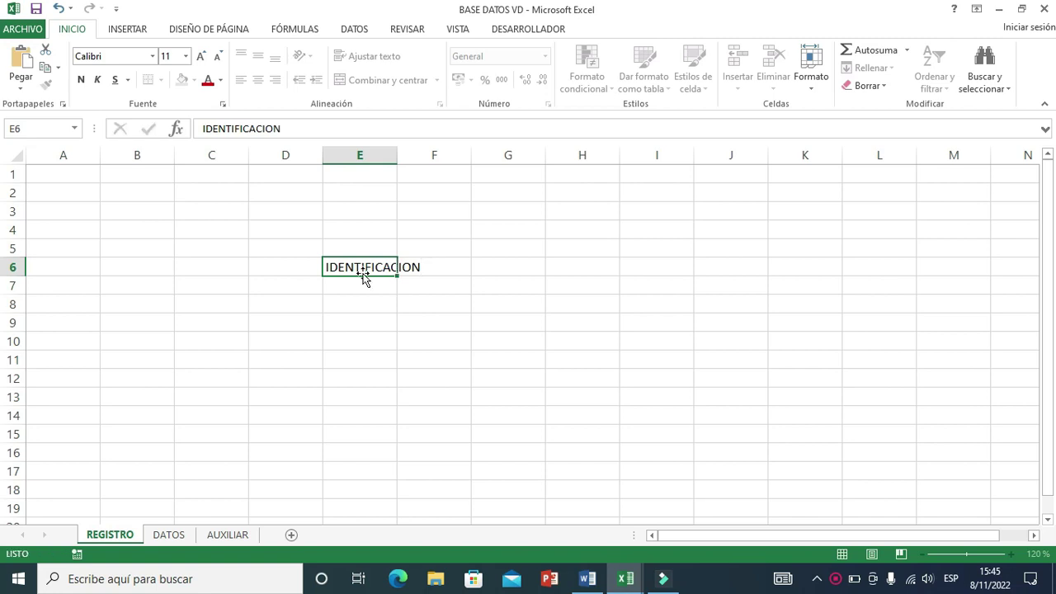
key(Return)
text(NOMBRE)
key(Return)
text(DIRECCION)
key(Return)
text(TELEFONO)
key(Return)
text(EMAIL)
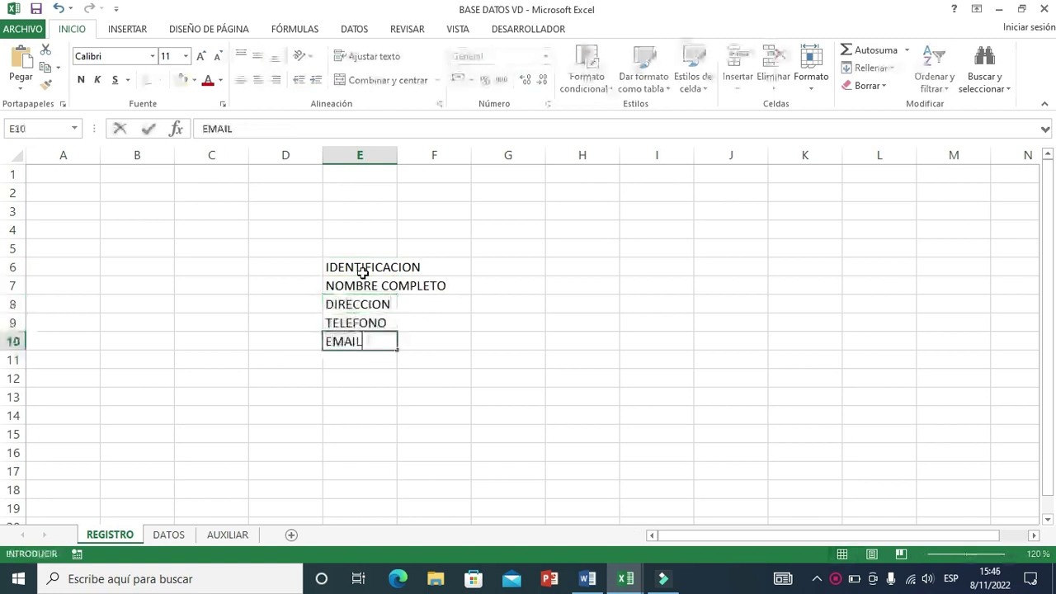
click(445, 356)
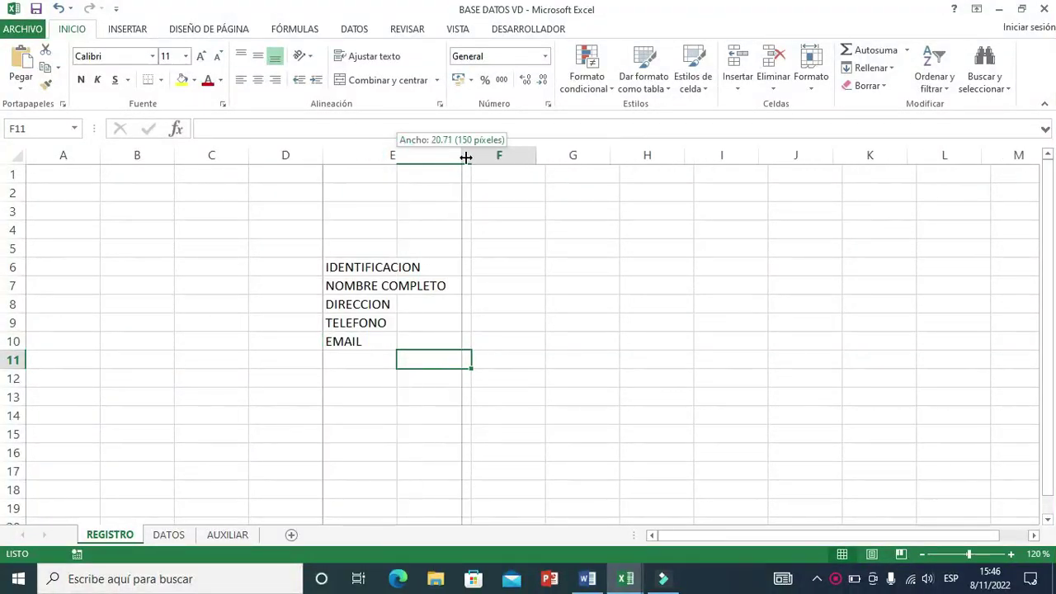
- Widen columns E and F and make rows 6 to 10 taller
mouse_move(397, 158)
mouse_down()
mouse_move(490, 166)
mouse_move(509, 156)
mouse_up()
drag(584, 155, 710, 159)
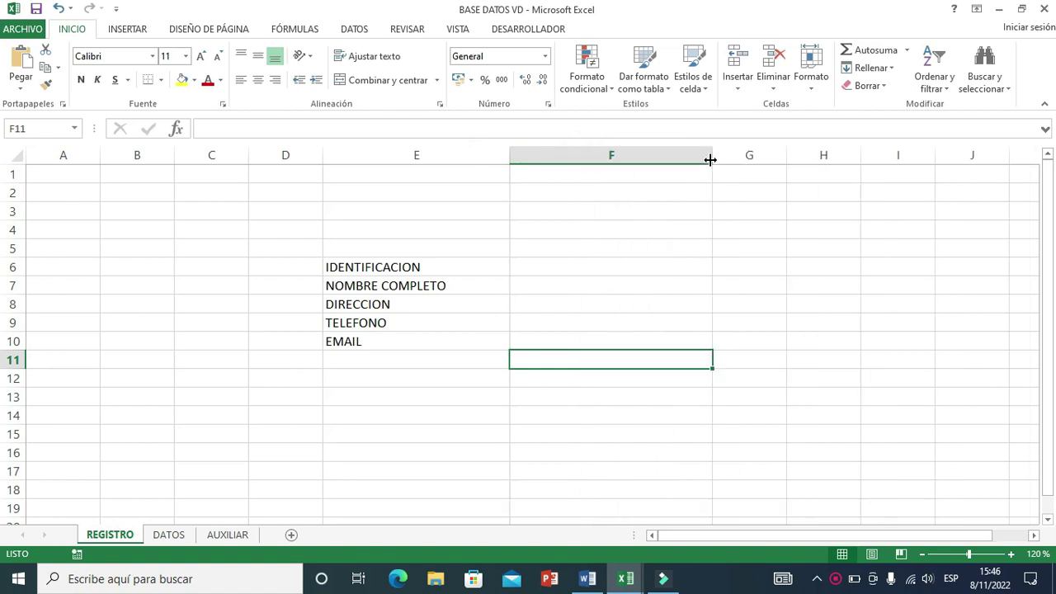
mouse_move(15, 268)
mouse_down()
mouse_move(7, 340)
mouse_move(12, 287)
mouse_up()
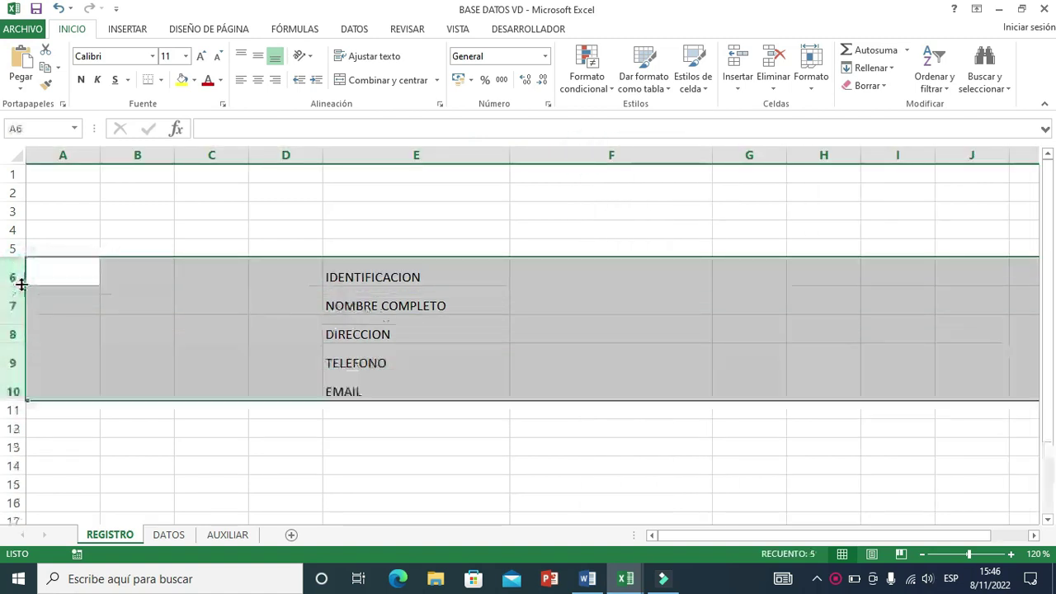
- Give E6 a thick box border and copy that format onto every cell of E6:F10
click(387, 275)
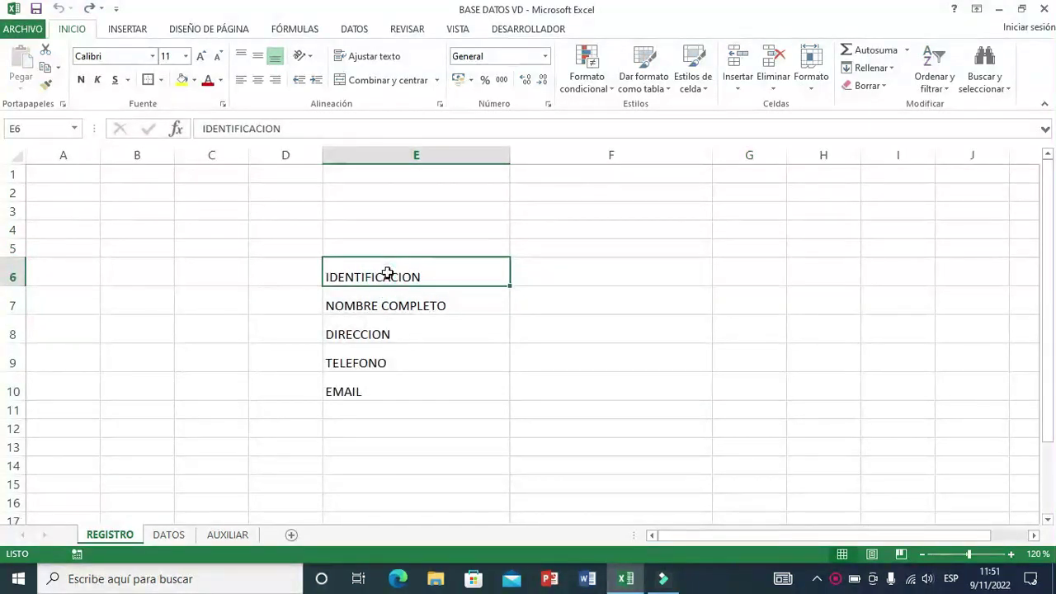
click(160, 79)
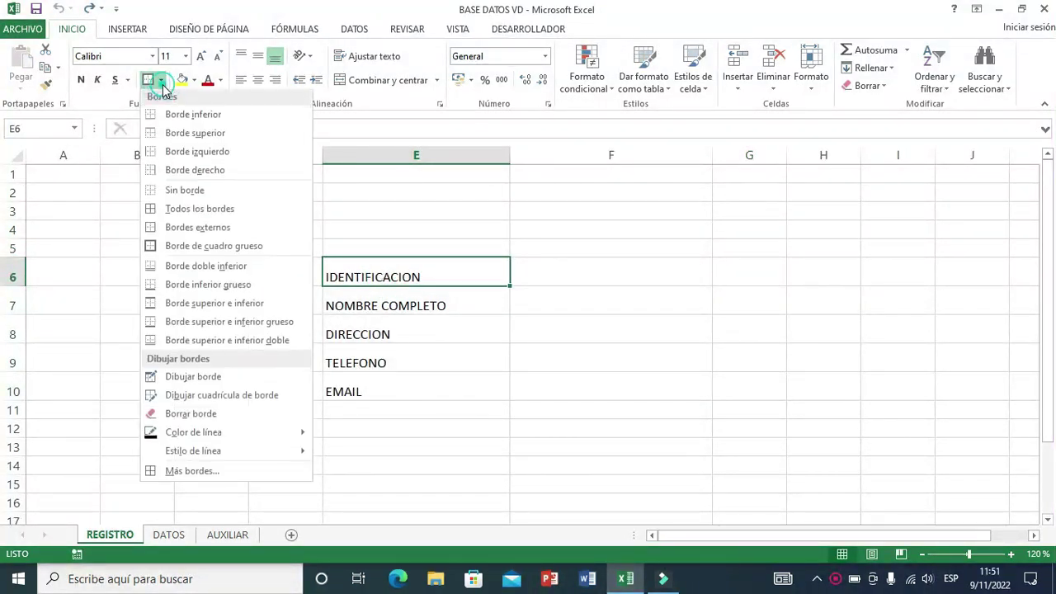
click(196, 251)
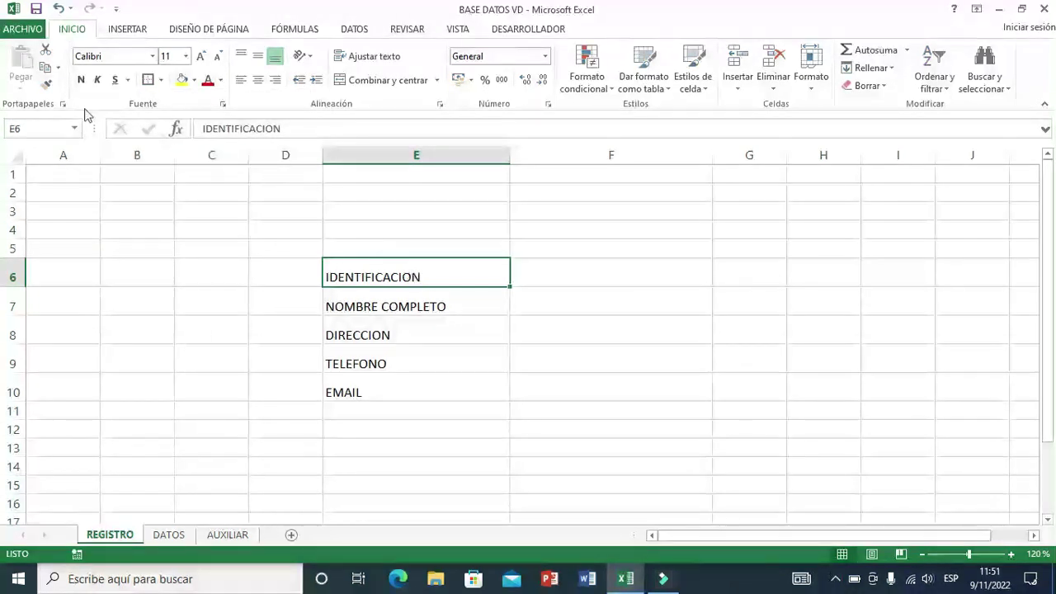
click(43, 85)
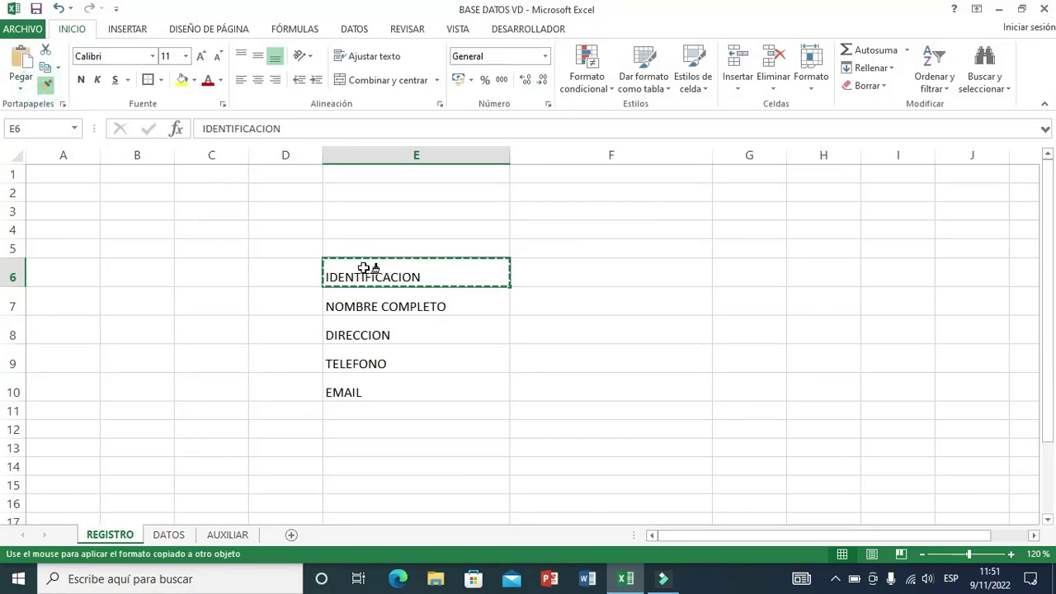
mouse_move(361, 273)
mouse_down()
mouse_move(562, 309)
mouse_move(589, 374)
mouse_up()
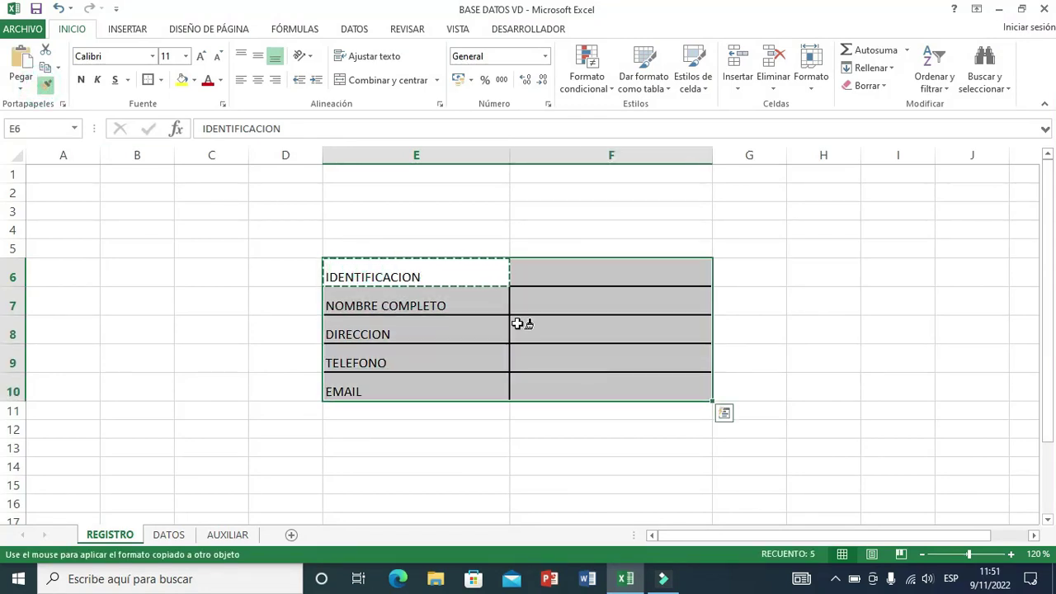
click(46, 83)
- Make the E6:E10 labels bold and two sizes larger
drag(384, 277, 400, 388)
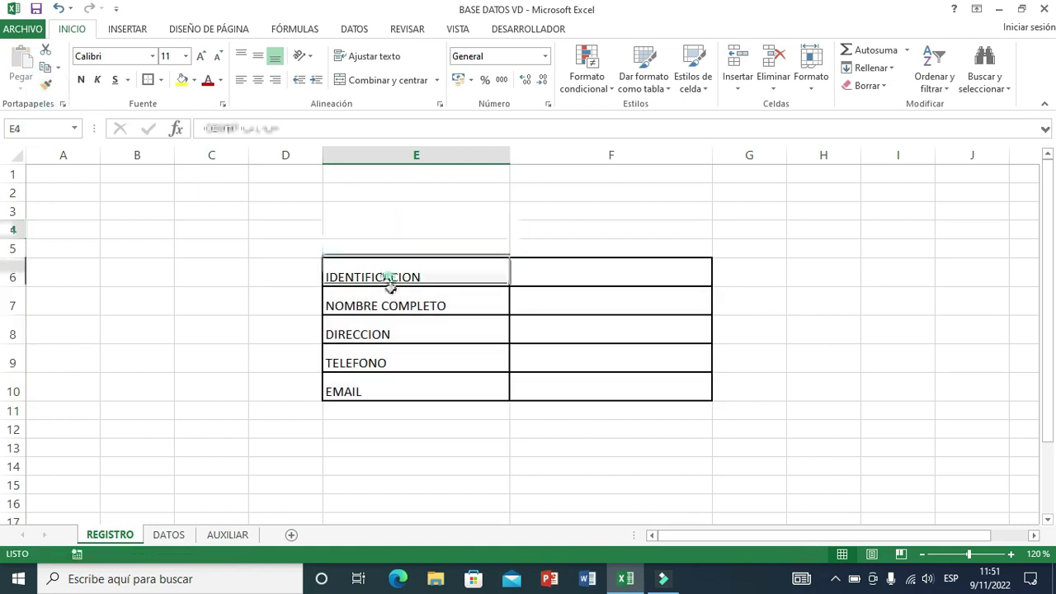
click(80, 80)
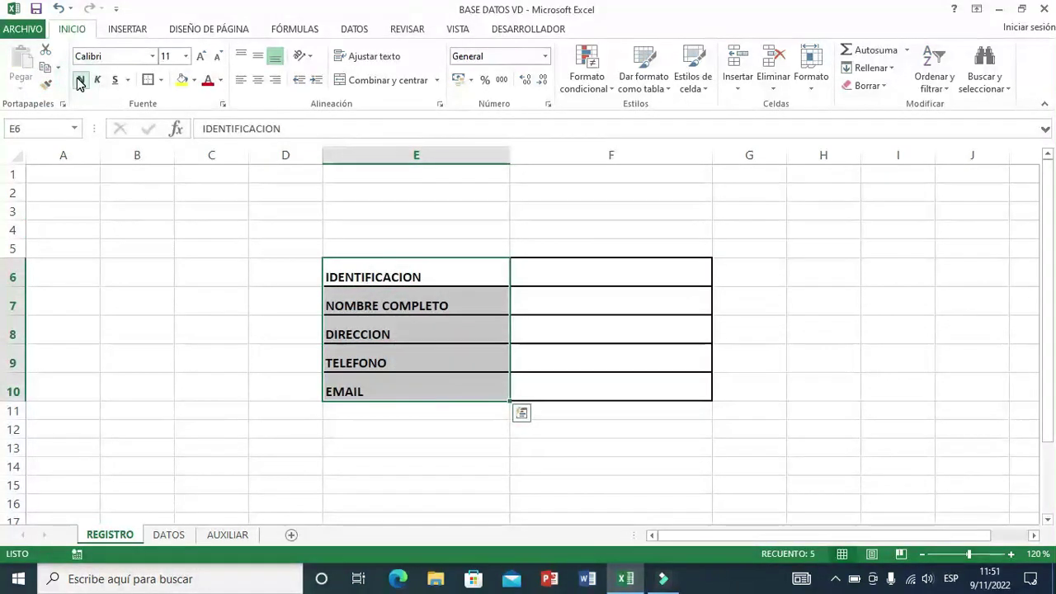
click(201, 57)
click(201, 58)
click(202, 58)
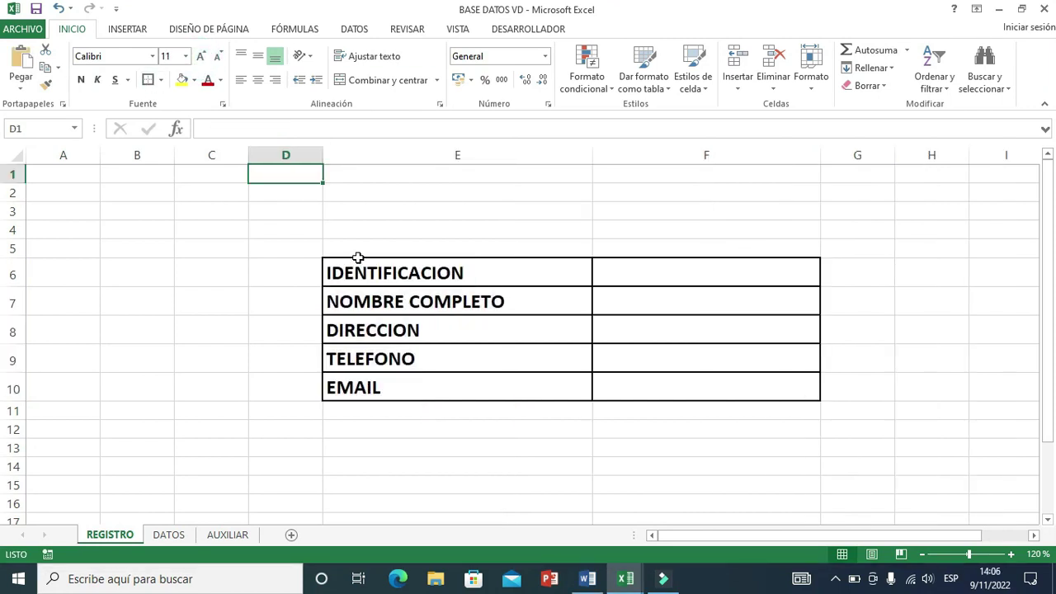
- Draw a rectangle across D1:G3 and give it a green shape style
click(130, 30)
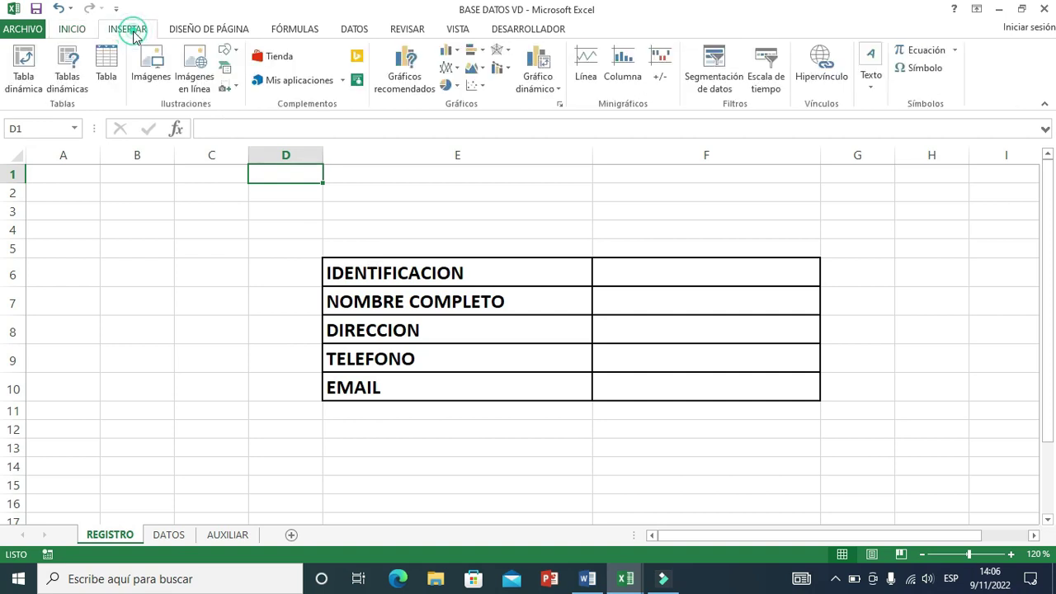
click(230, 56)
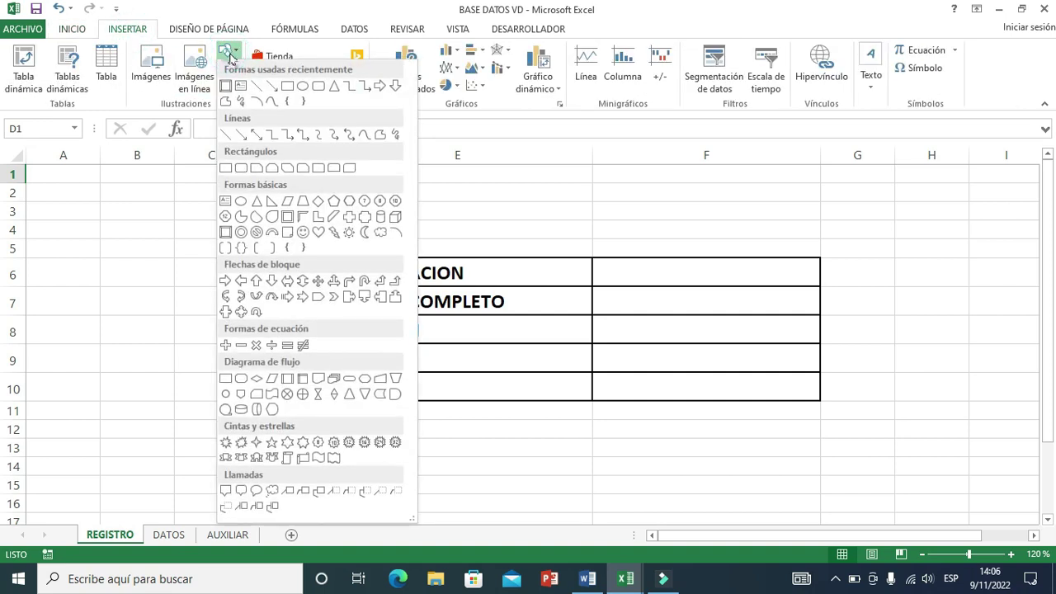
click(291, 87)
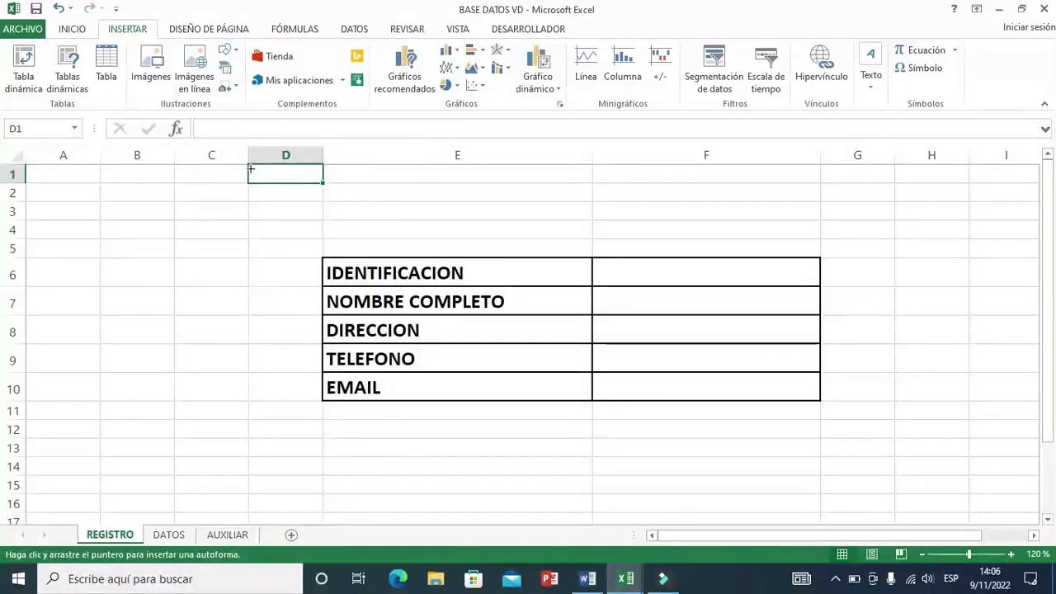
mouse_move(249, 168)
mouse_down()
mouse_move(868, 170)
mouse_move(894, 217)
mouse_up()
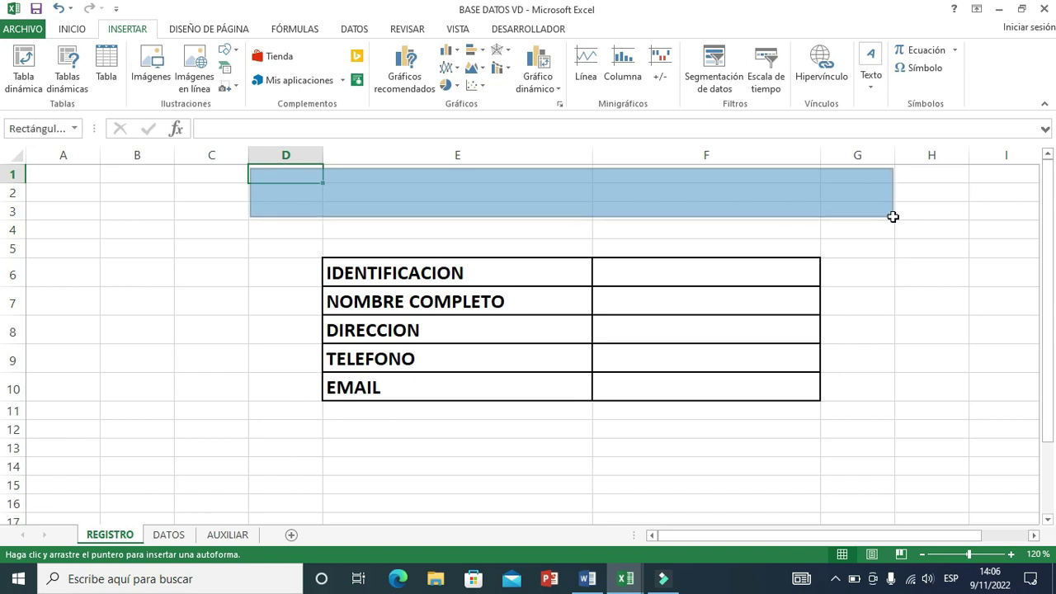
drag(250, 167, 248, 163)
click(344, 83)
click(497, 206)
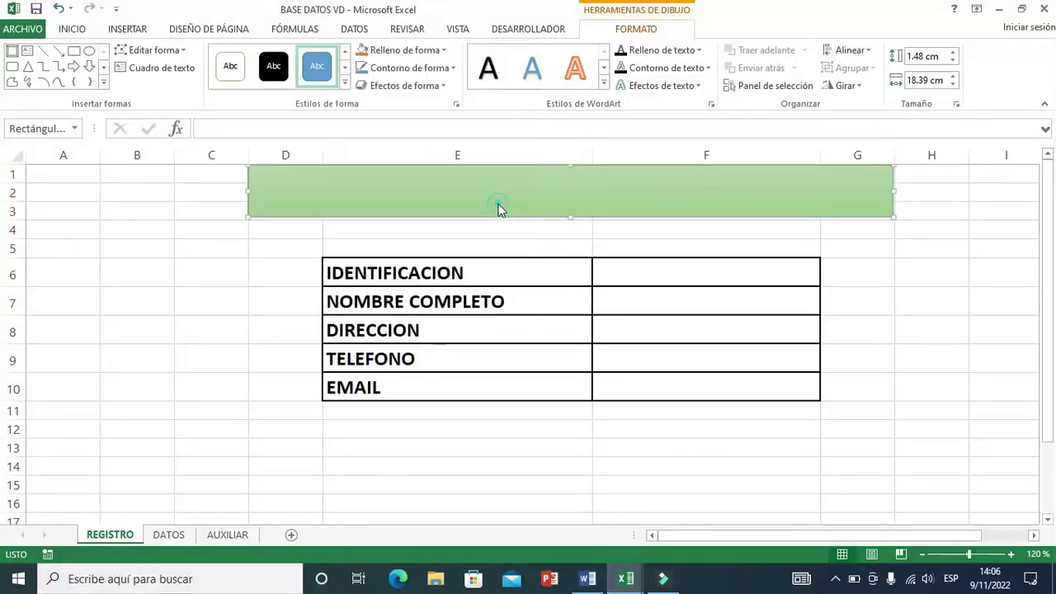
- Title the banner 'BASE DE DATOS DE CLIENTES' in bold, centred, enlarged text
click(363, 185)
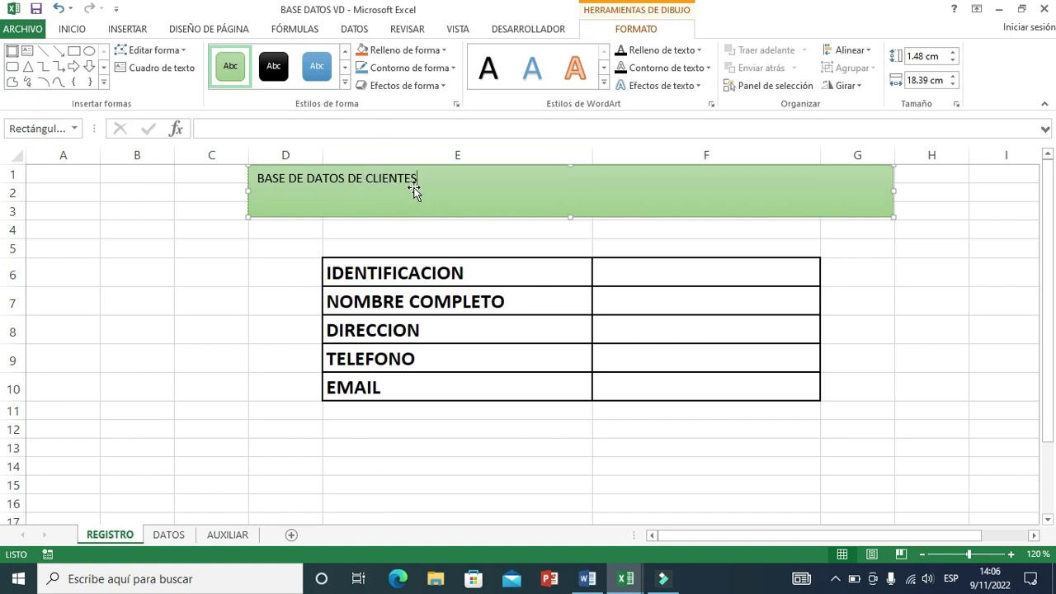
drag(417, 177, 257, 179)
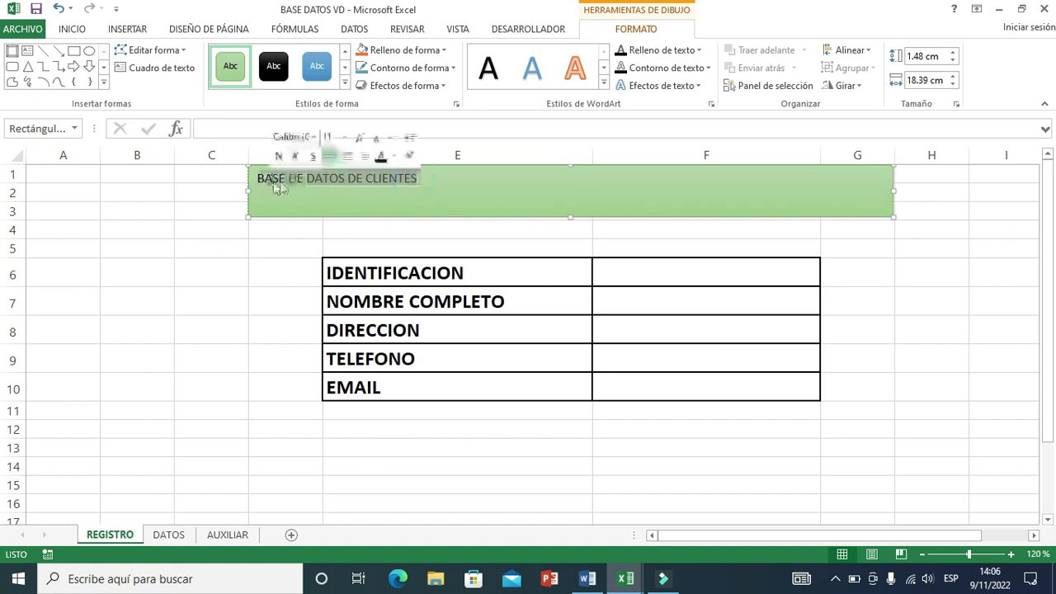
click(278, 156)
click(346, 156)
click(360, 137)
click(360, 138)
click(360, 137)
click(360, 138)
click(360, 138)
click(361, 138)
click(360, 137)
click(240, 366)
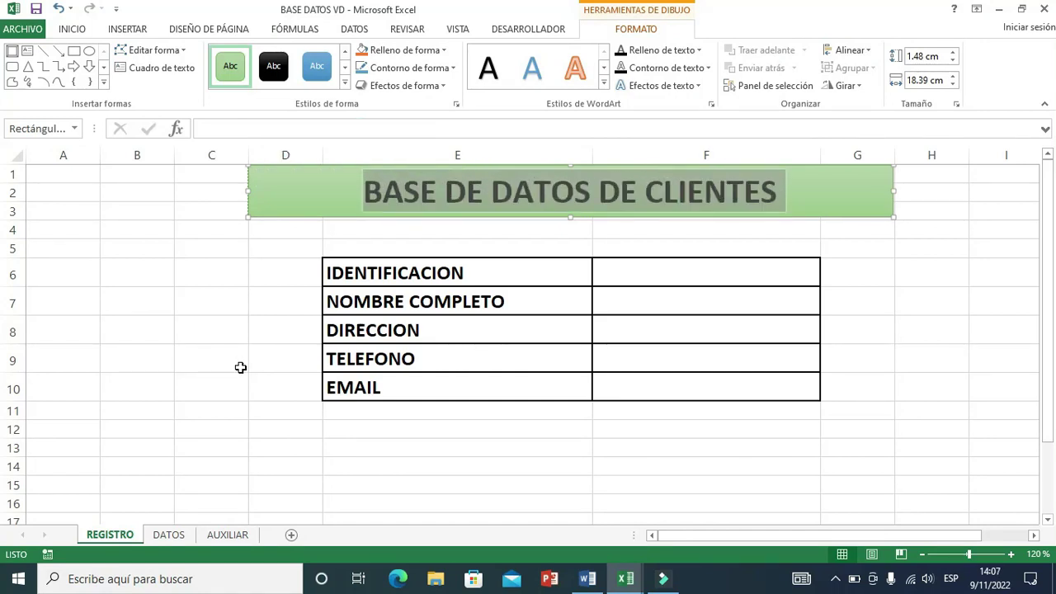
mouse_move(194, 173)
mouse_down()
mouse_move(848, 466)
mouse_move(912, 480)
mouse_up()
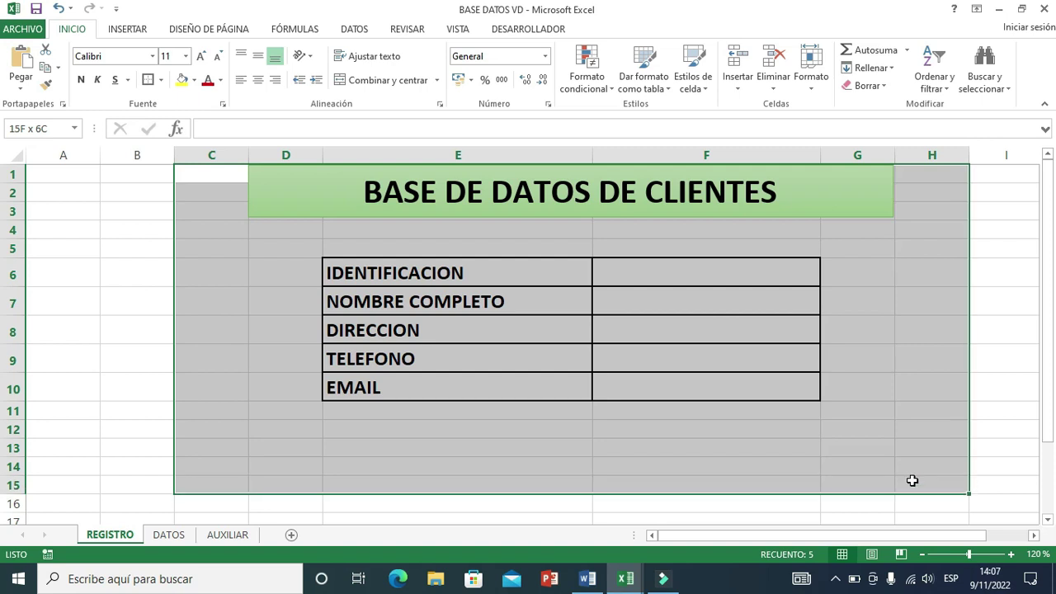
- Apply a thick box border around the whole form area C1:H15
click(160, 80)
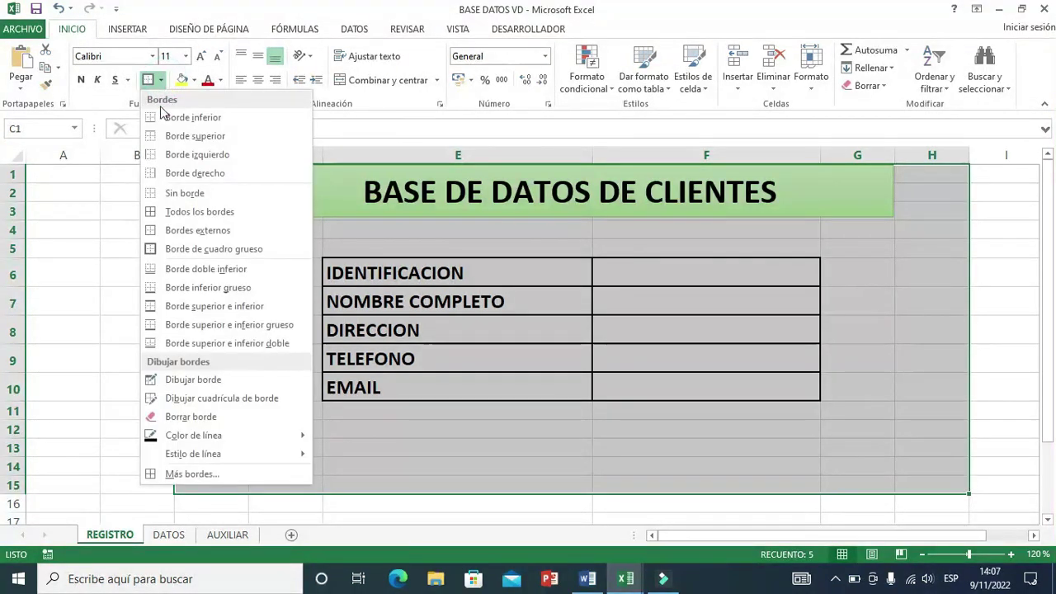
click(221, 249)
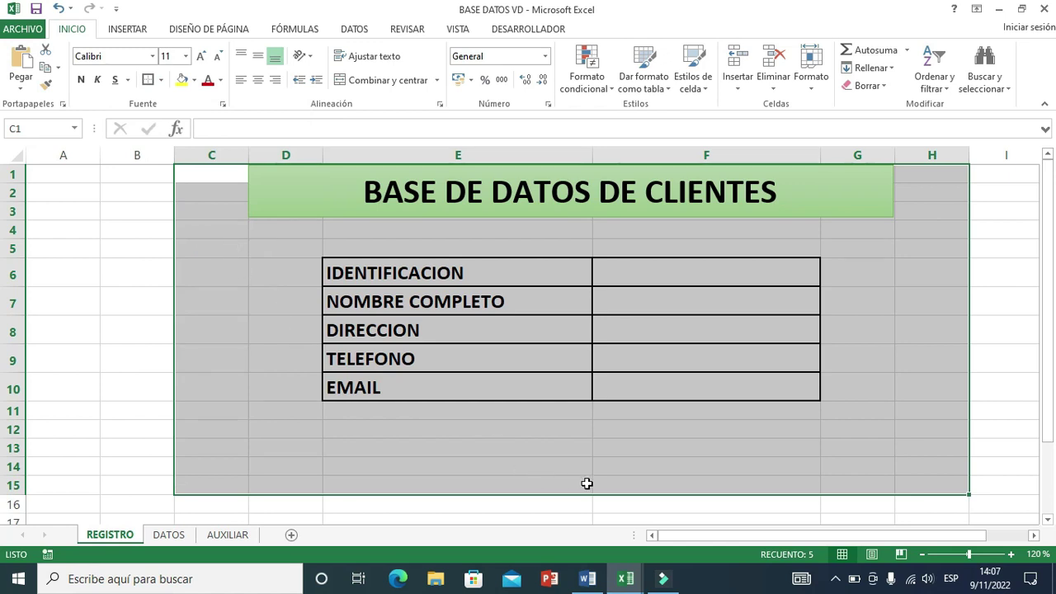
click(665, 485)
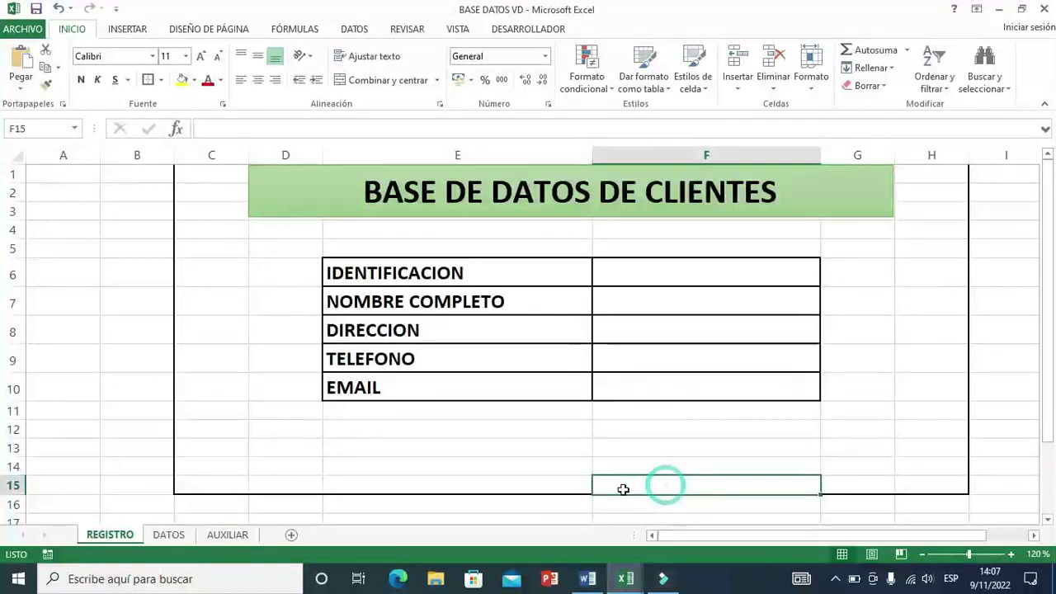
click(132, 33)
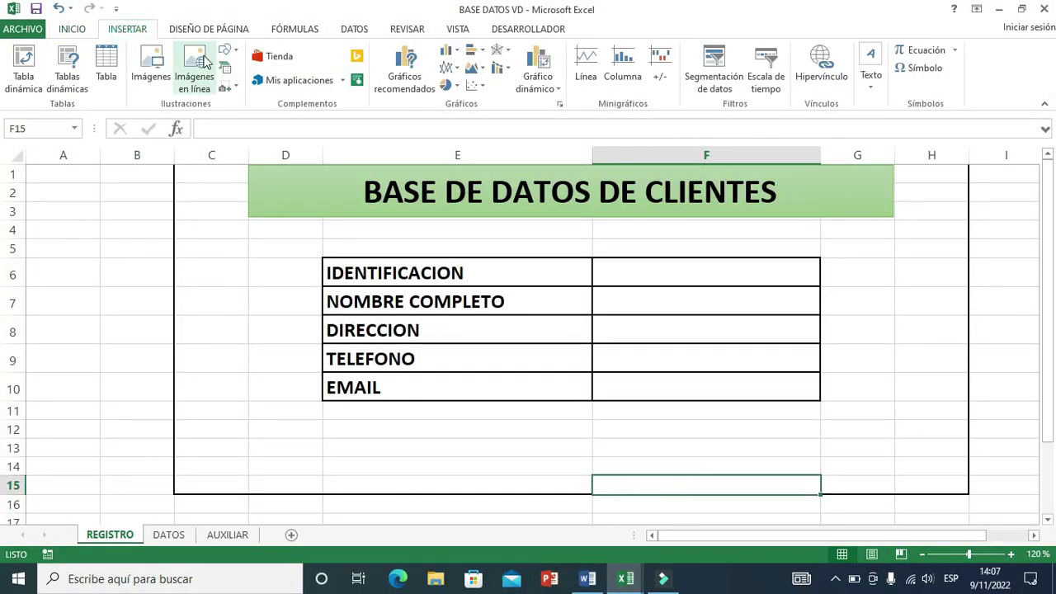
- Draw a bevel shape below the form table to serve as a button
click(226, 52)
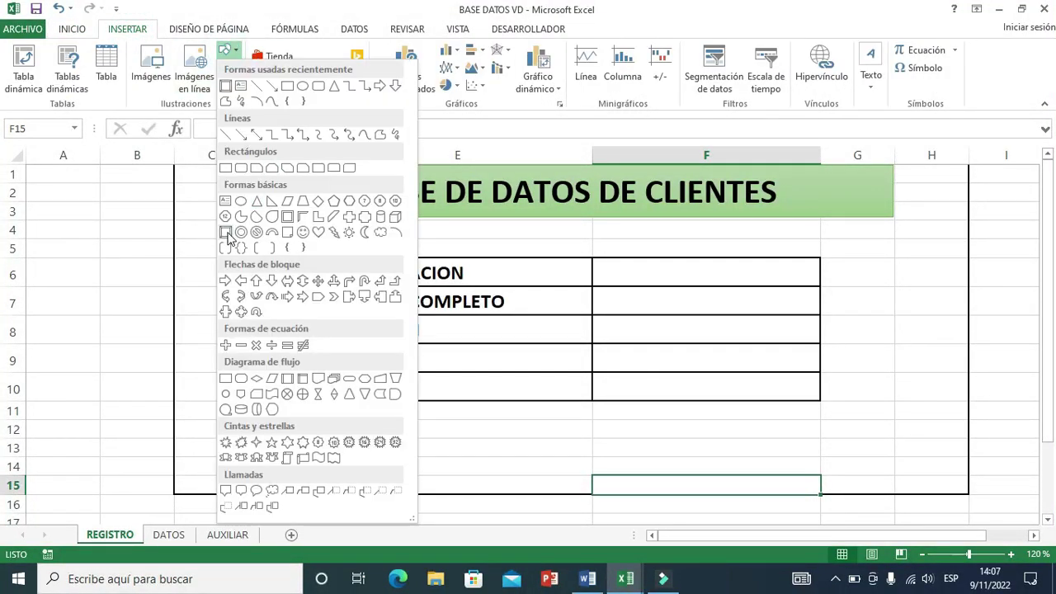
click(226, 233)
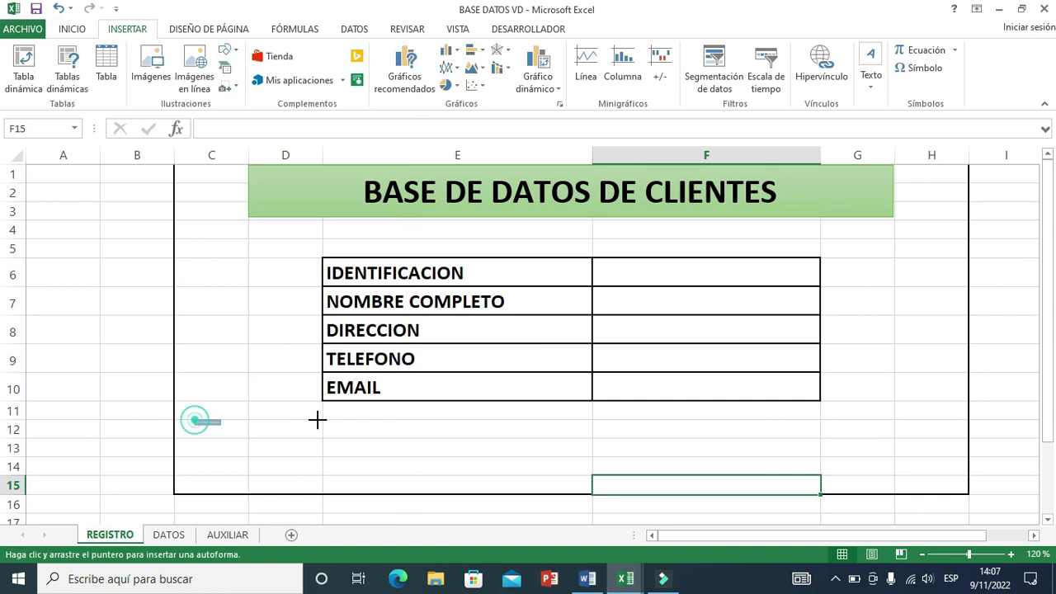
drag(194, 420, 394, 480)
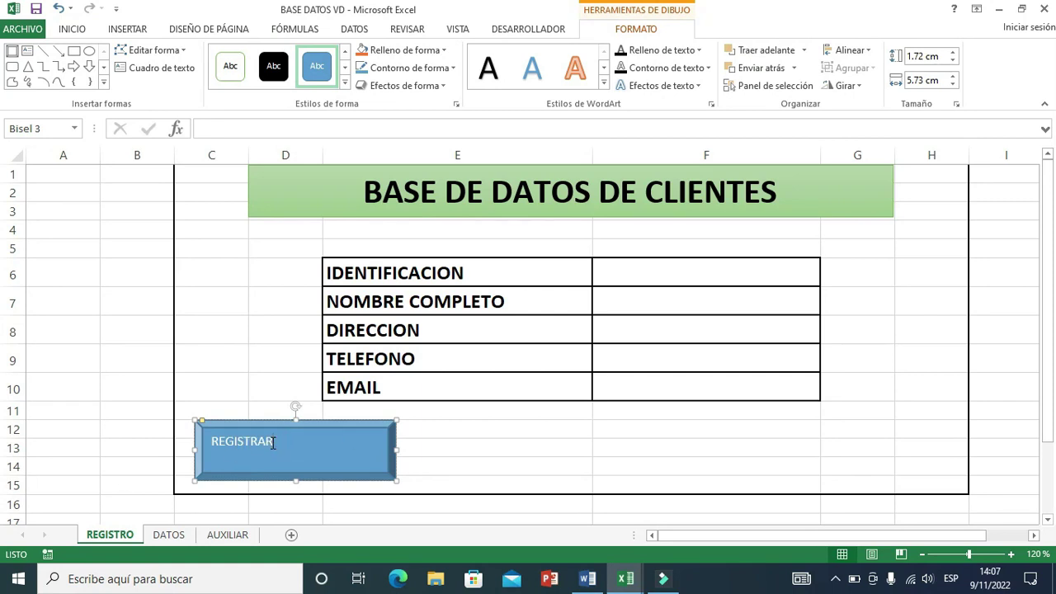
- Label the button REGISTRAR in bold, centred text enlarged four sizes with a dark colour
drag(217, 442, 226, 447)
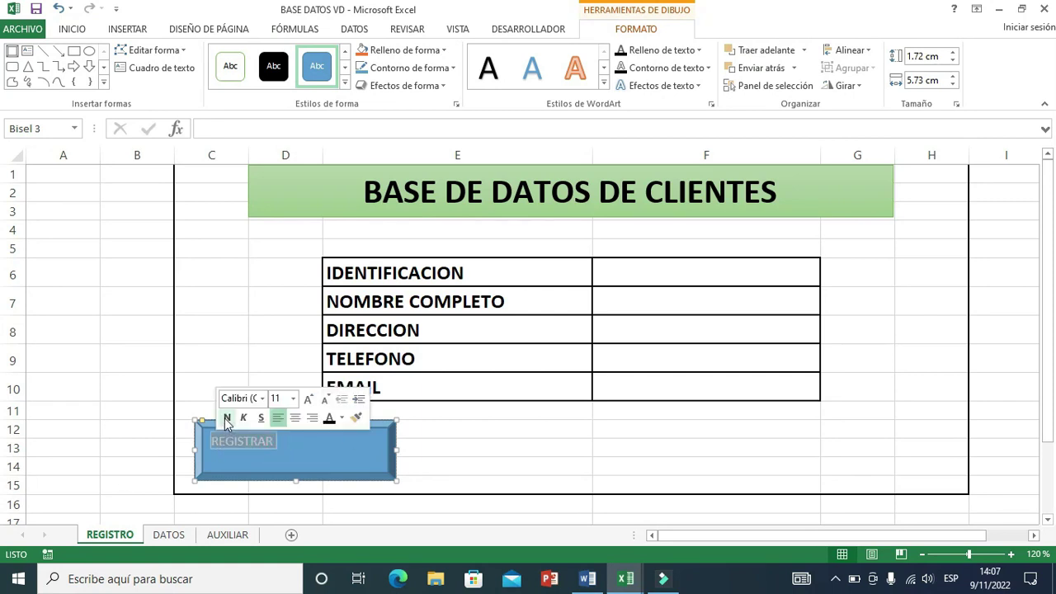
click(227, 419)
click(295, 417)
click(308, 399)
click(308, 399)
click(307, 399)
click(307, 399)
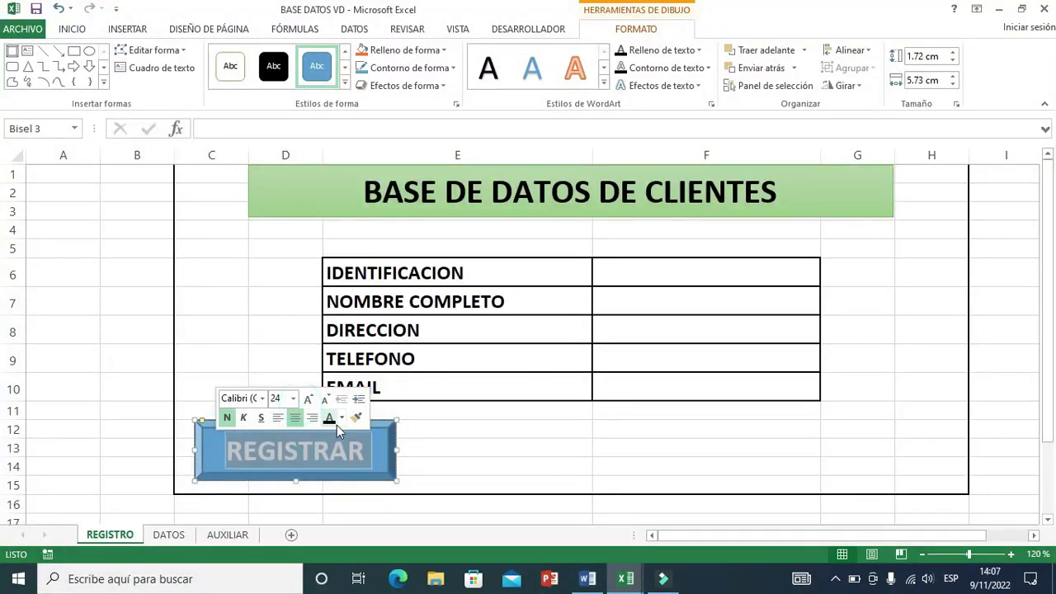
click(328, 419)
click(525, 464)
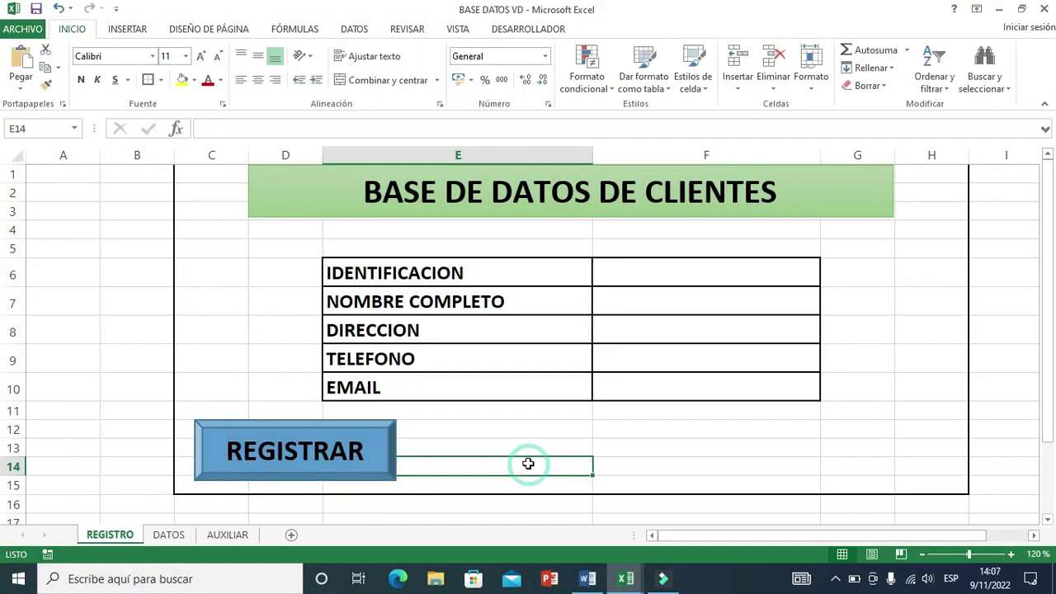
click(386, 471)
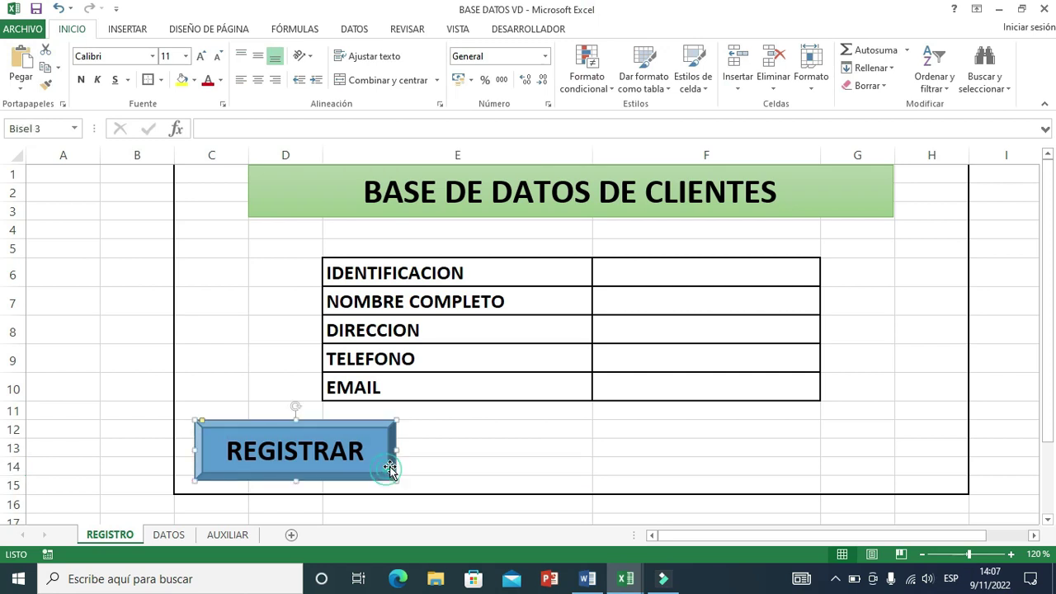
- Duplicate the REGISTRAR button, placing copies along the bottom, left of the title and right of the table
key(ctrl+c)
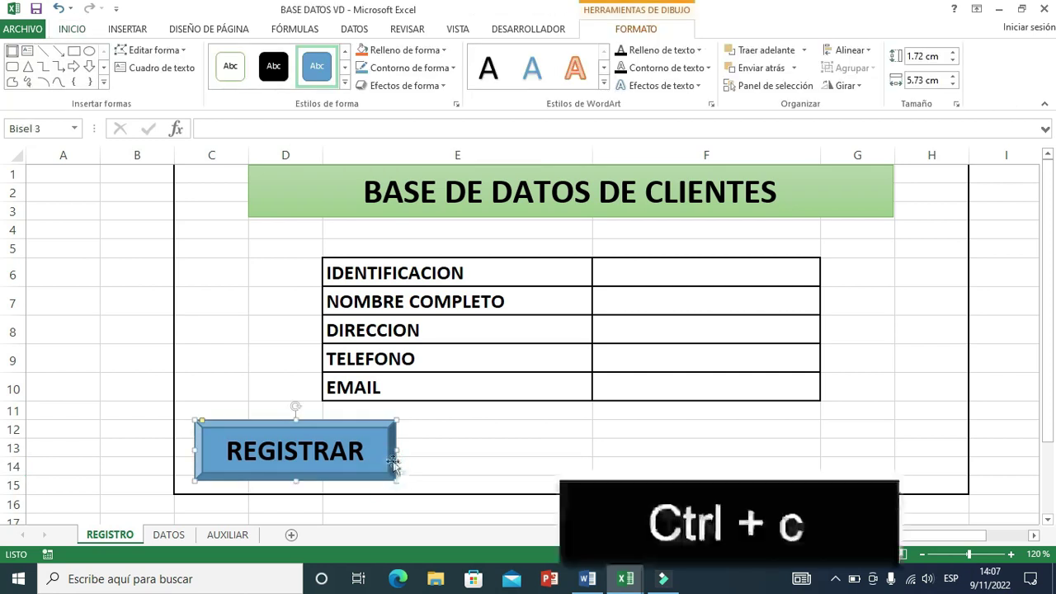
key(ctrl+v)
key(ctrl+v)
key(ctrl+v)
key(ctrl+v)
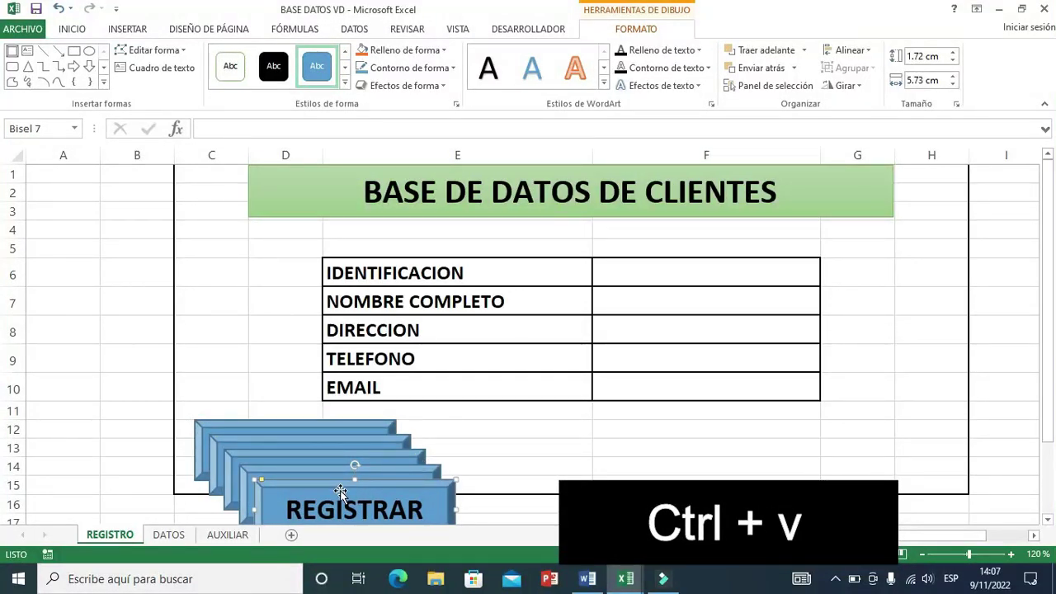
drag(340, 492, 915, 261)
mouse_move(317, 478)
mouse_down()
mouse_move(819, 440)
mouse_move(597, 438)
mouse_up()
drag(355, 463, 174, 204)
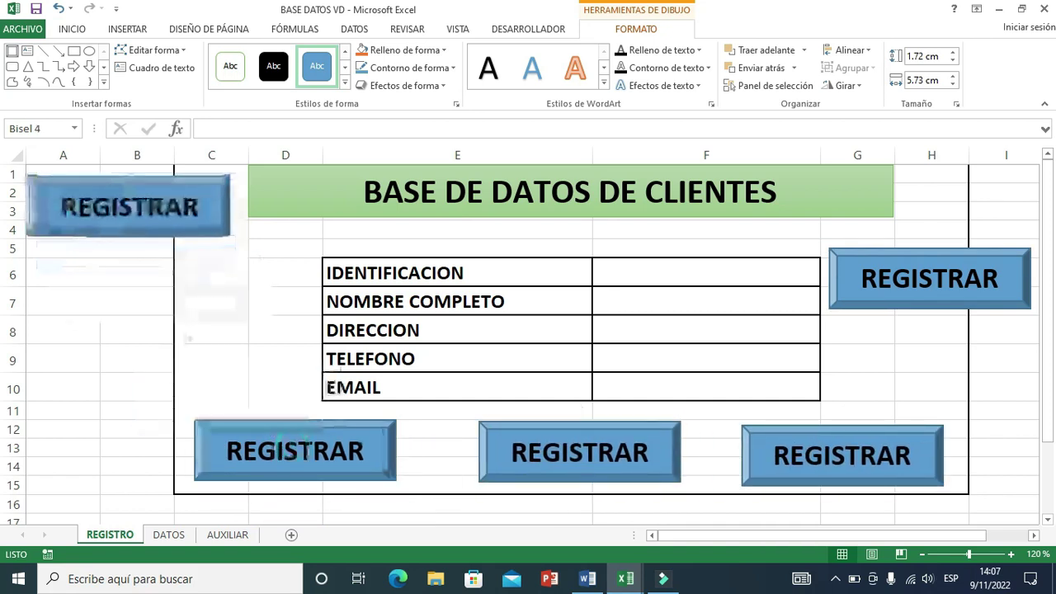
drag(926, 306, 924, 312)
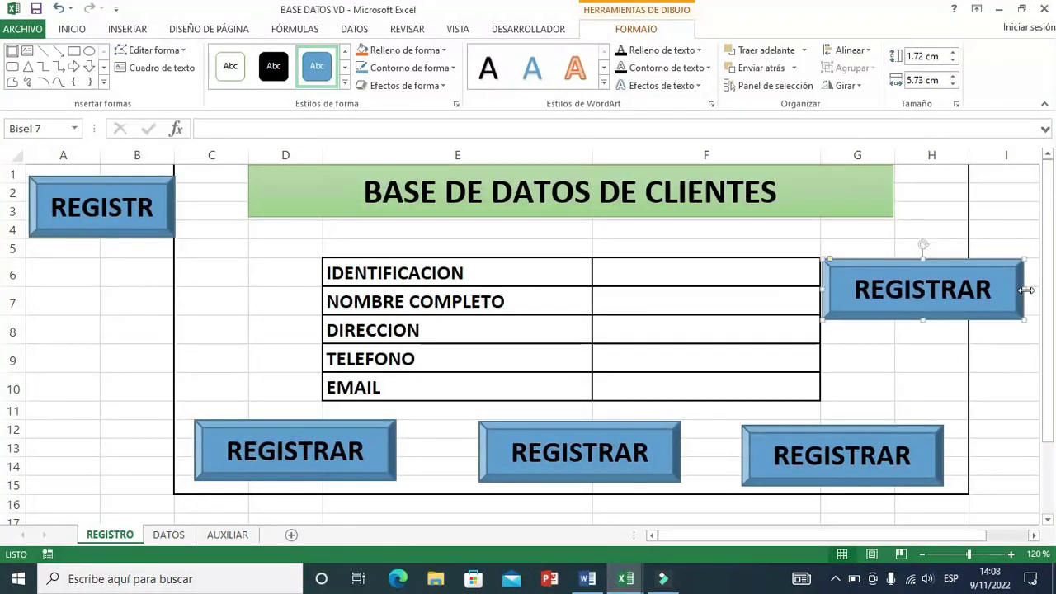
drag(1023, 288, 970, 297)
drag(896, 318, 897, 346)
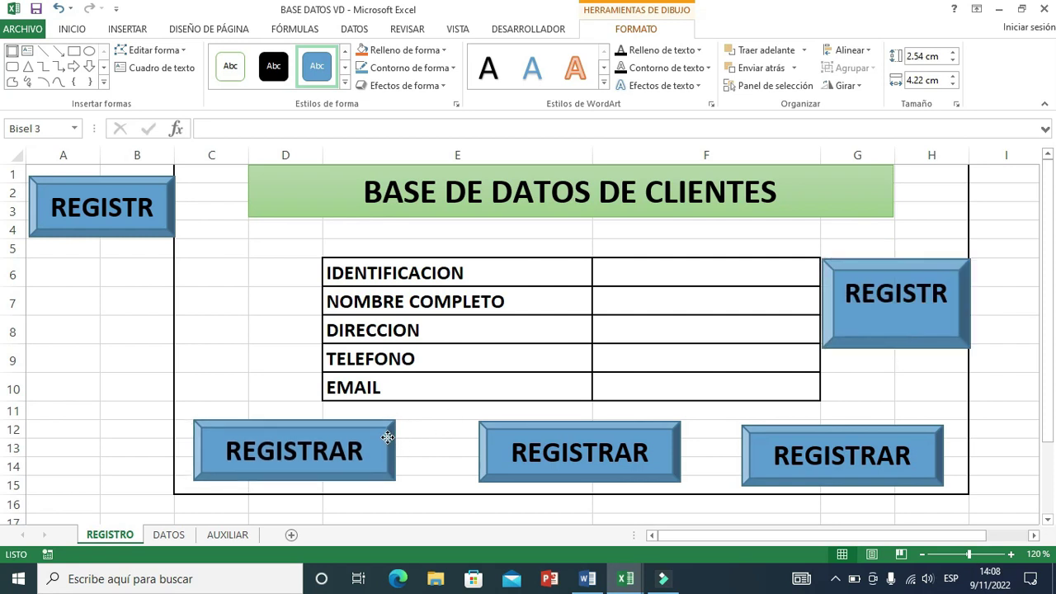
drag(389, 435, 382, 438)
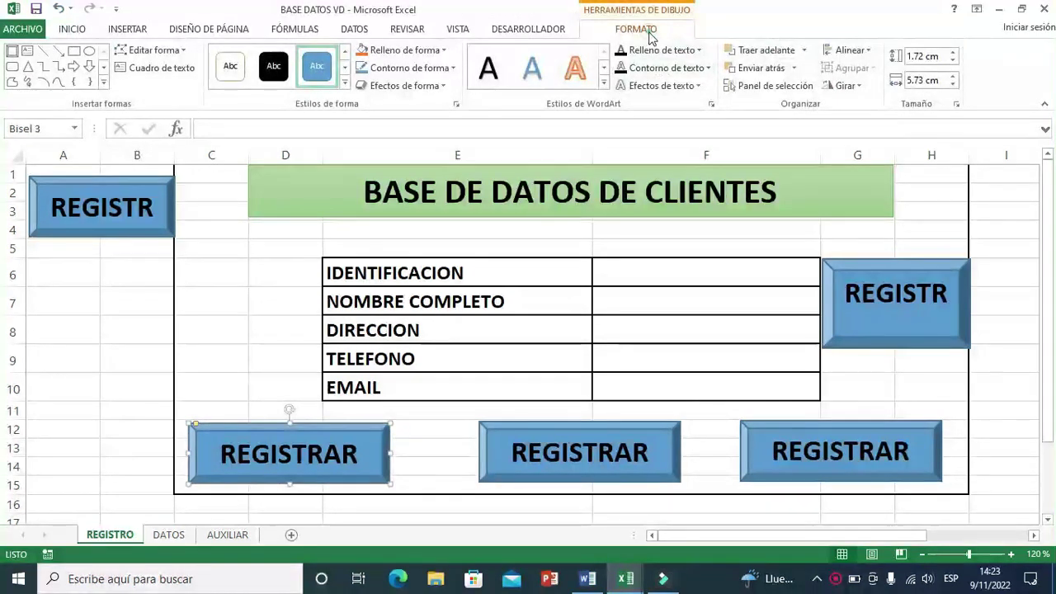
- Give the bottom-left button a green shape style
click(345, 84)
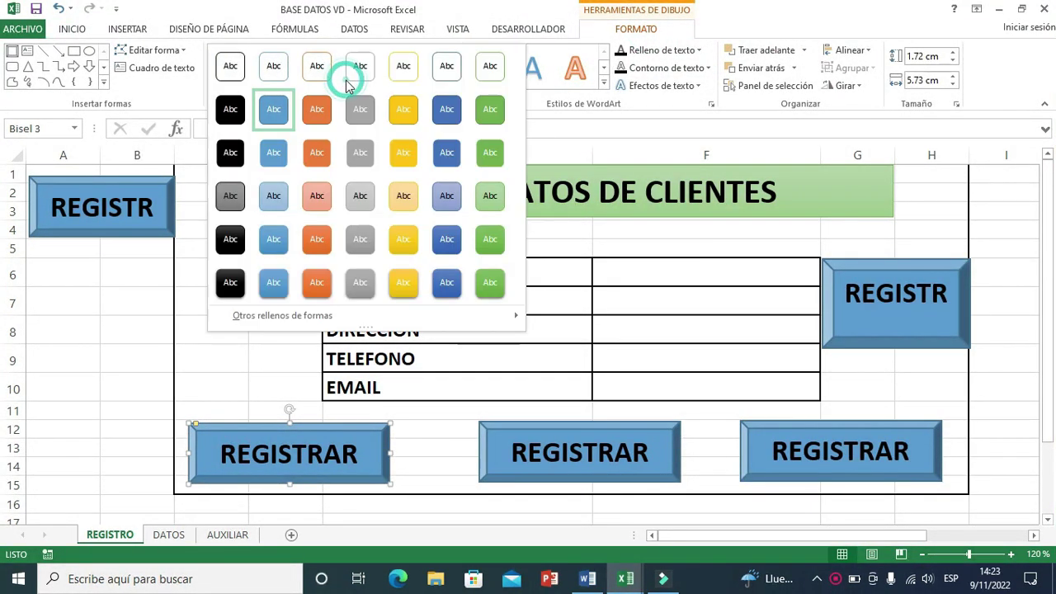
click(487, 119)
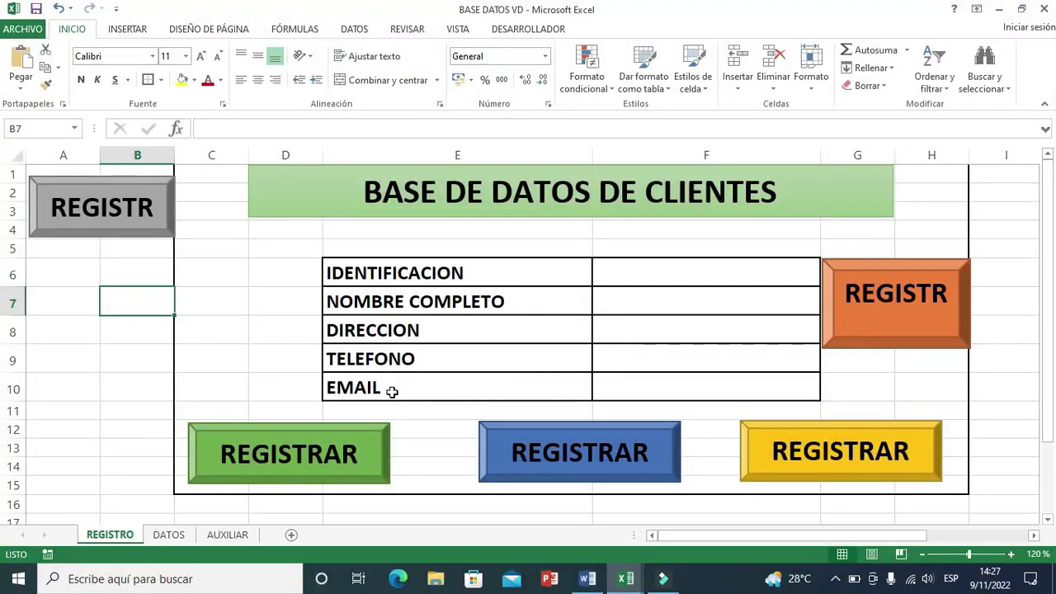
- Relabel the blue button BUSCAR and the yellow button LIMPIAR
click(336, 444)
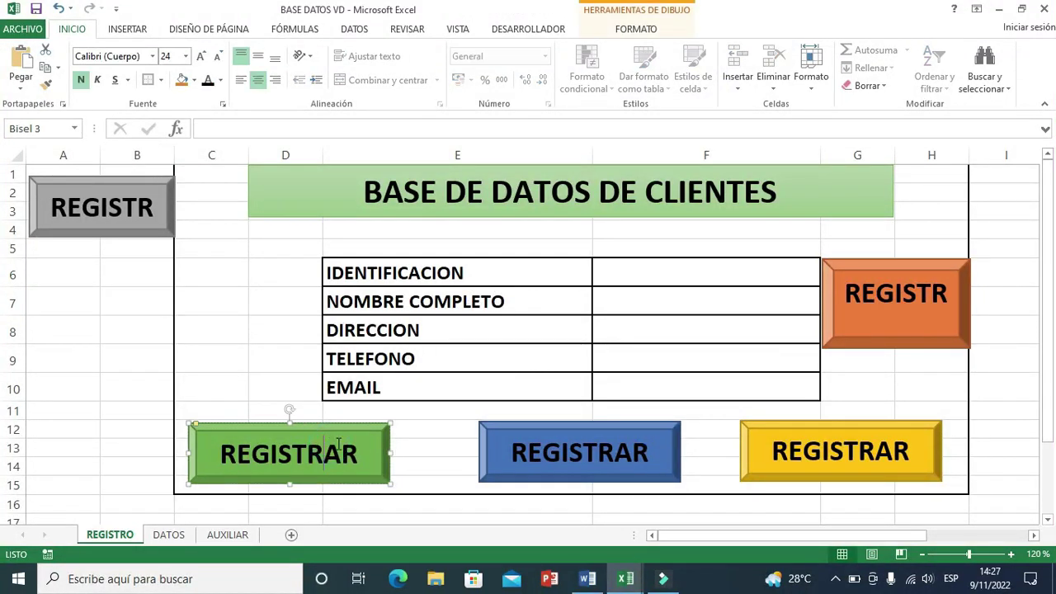
click(584, 445)
click(649, 452)
key(BackSpace)
key(BackSpace)
key(BackSpace)
key(BackSpace)
key(BackSpace)
key(BackSpace)
key(BackSpace)
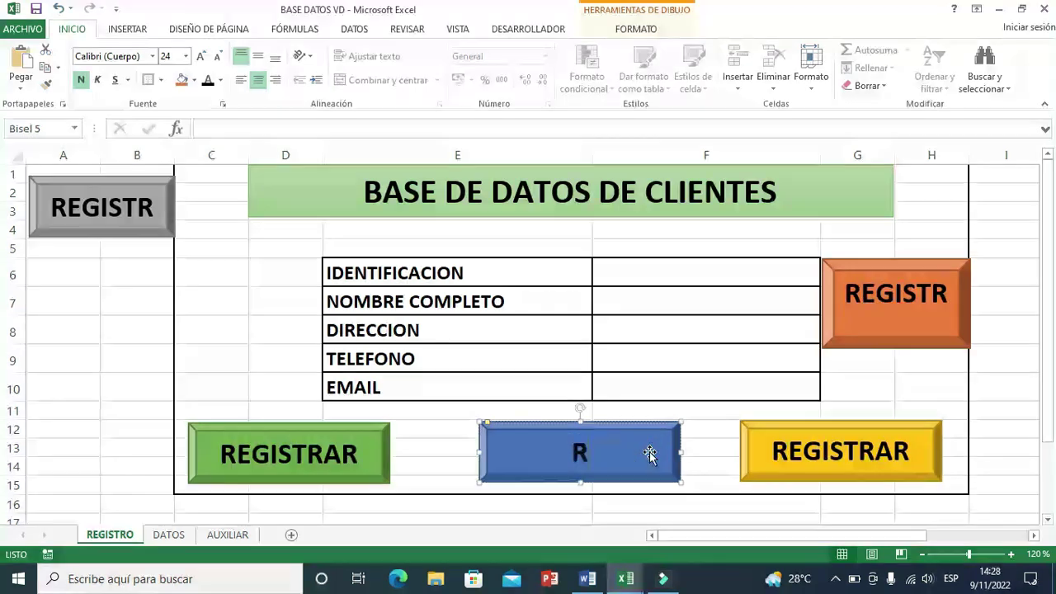
text(BUSCAR)
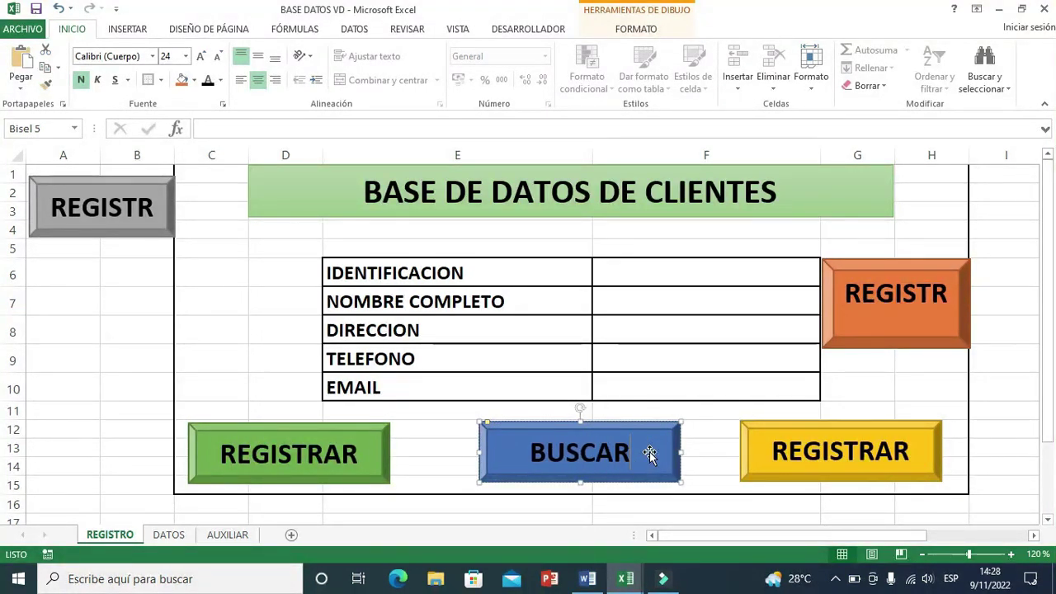
click(839, 444)
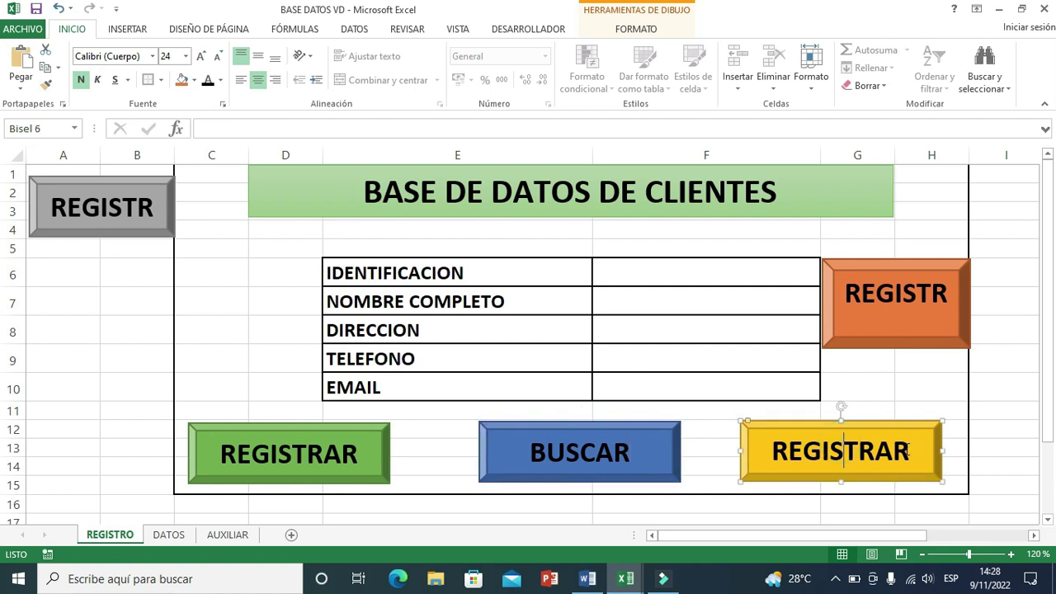
double_click(907, 450)
text(LIMPIAR)
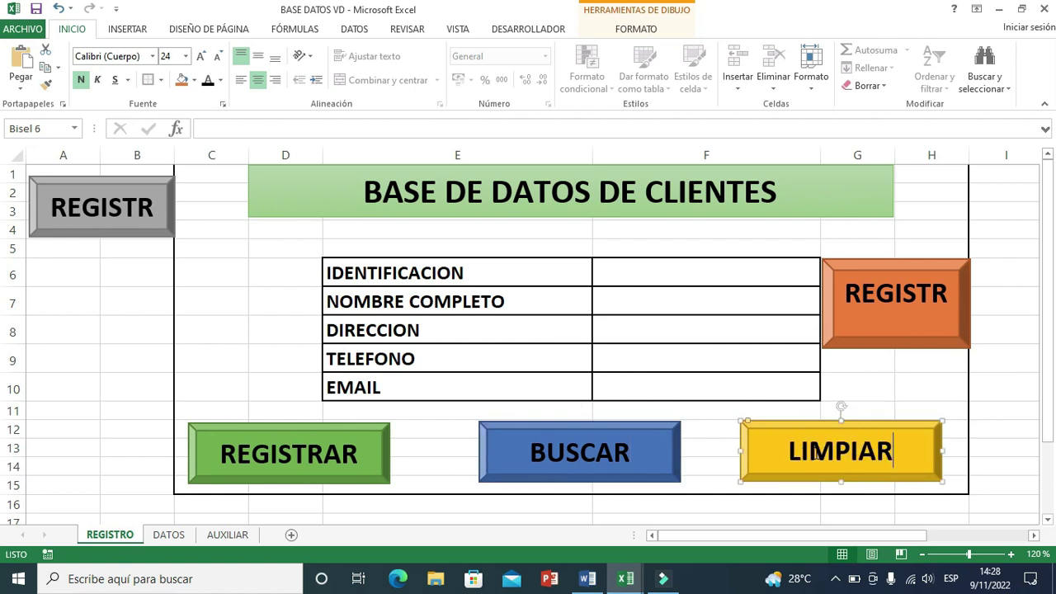
- Relabel the orange button ELIMINAR Y ACTUALIZAR, taller with a smaller font, and the grey one IR A DATOS
double_click(893, 299)
text(ELIMINAR Y AC)
drag(895, 347, 895, 364)
text(TUALIZAR)
key(ctrl+a)
key(ctrl+shift+less)
key(ctrl+shift+less)
key(ctrl+shift+less)
click(889, 387)
double_click(57, 207)
text(IR A DATOS)
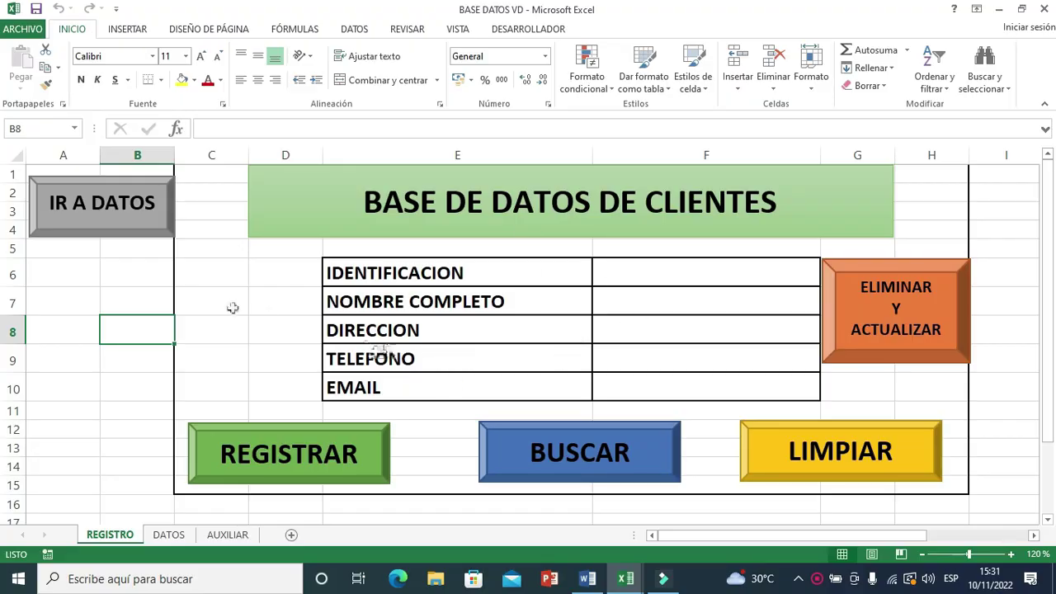
- Copy REGISTRO's labels E6:E10 and paste them transposed into DATOS A4:E4, widening column A
drag(376, 267, 405, 387)
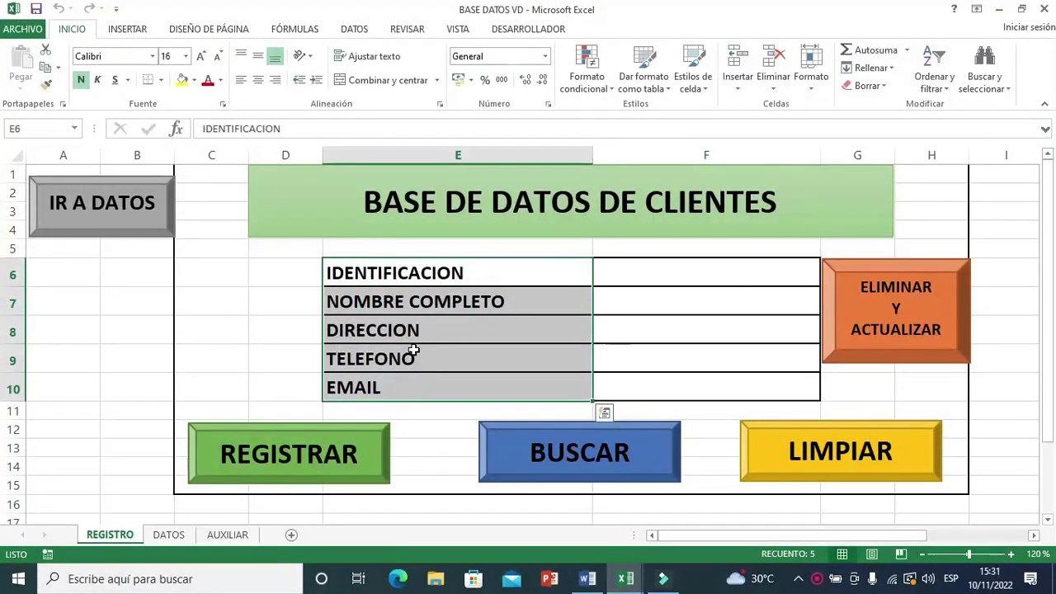
right_click(415, 355)
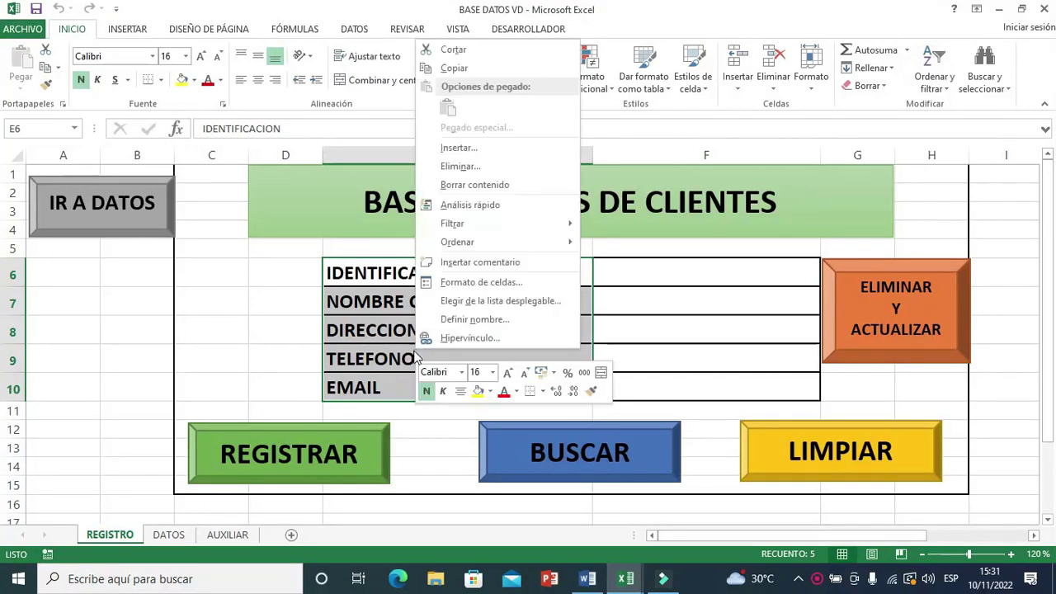
click(454, 69)
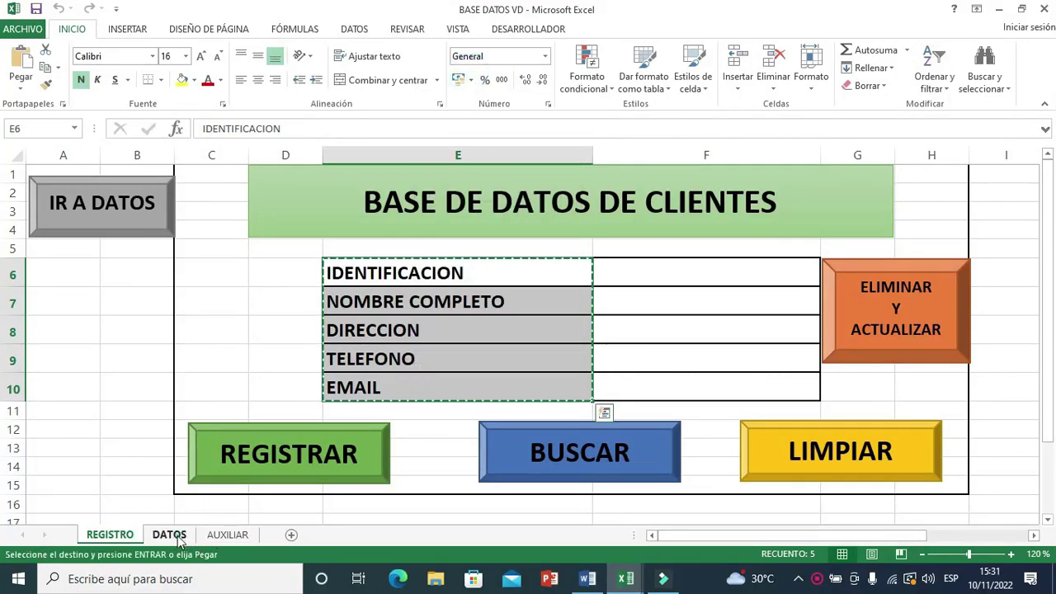
click(170, 534)
click(45, 216)
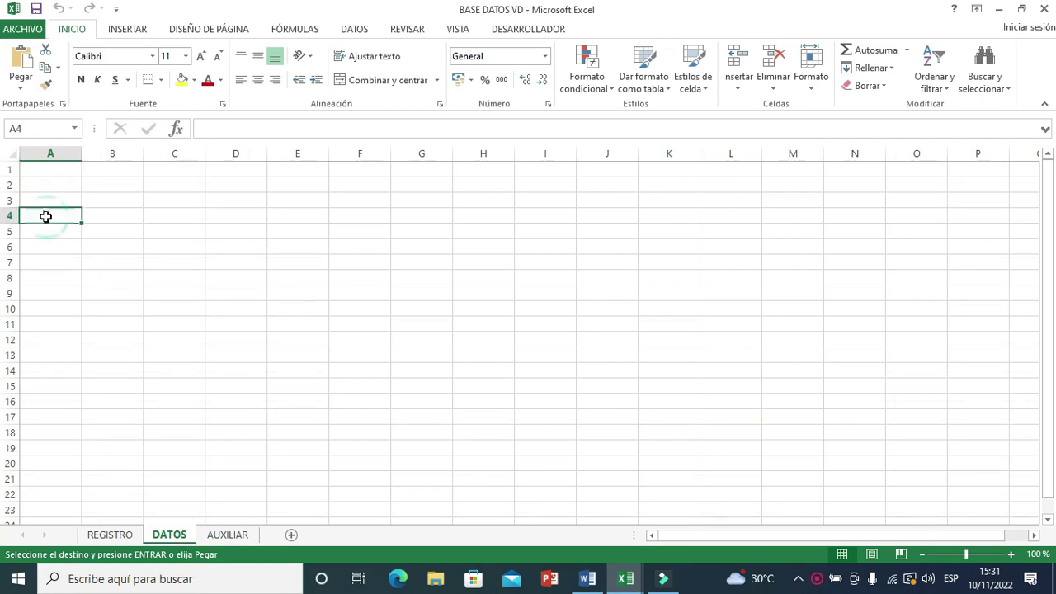
right_click(46, 216)
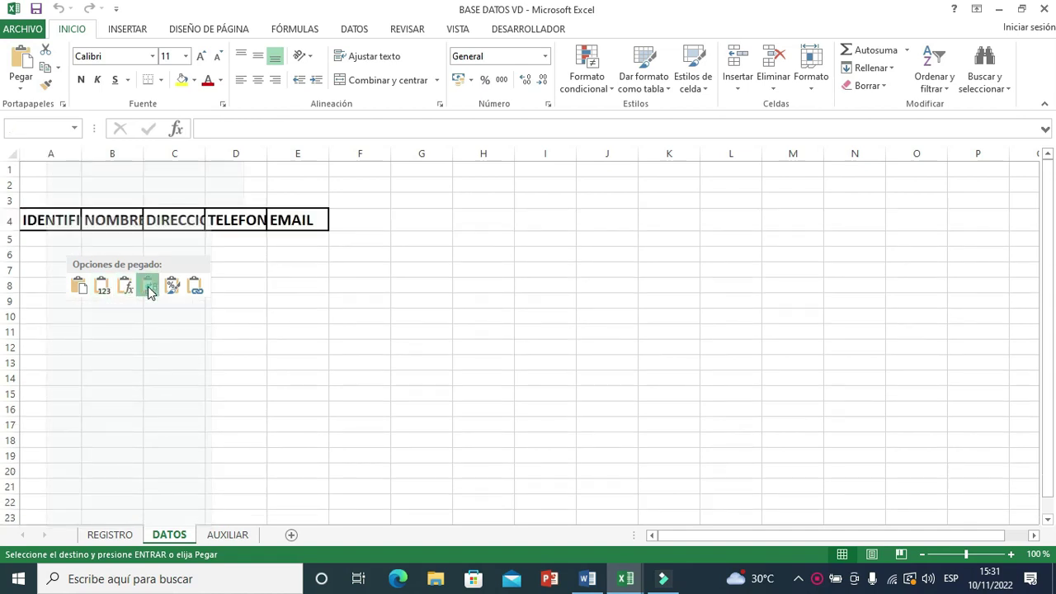
click(148, 286)
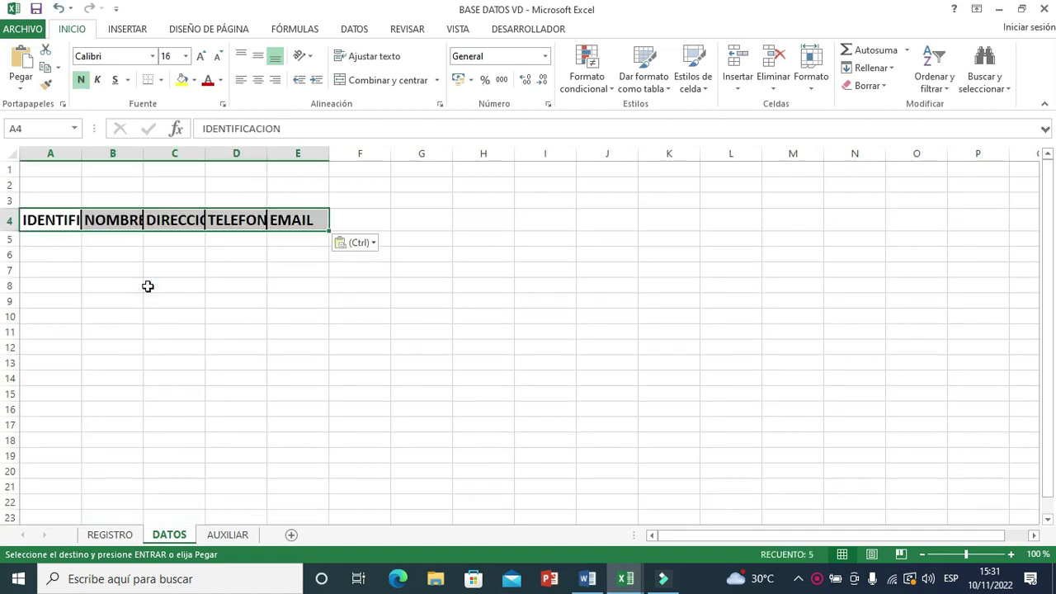
double_click(83, 156)
drag(129, 154, 728, 154)
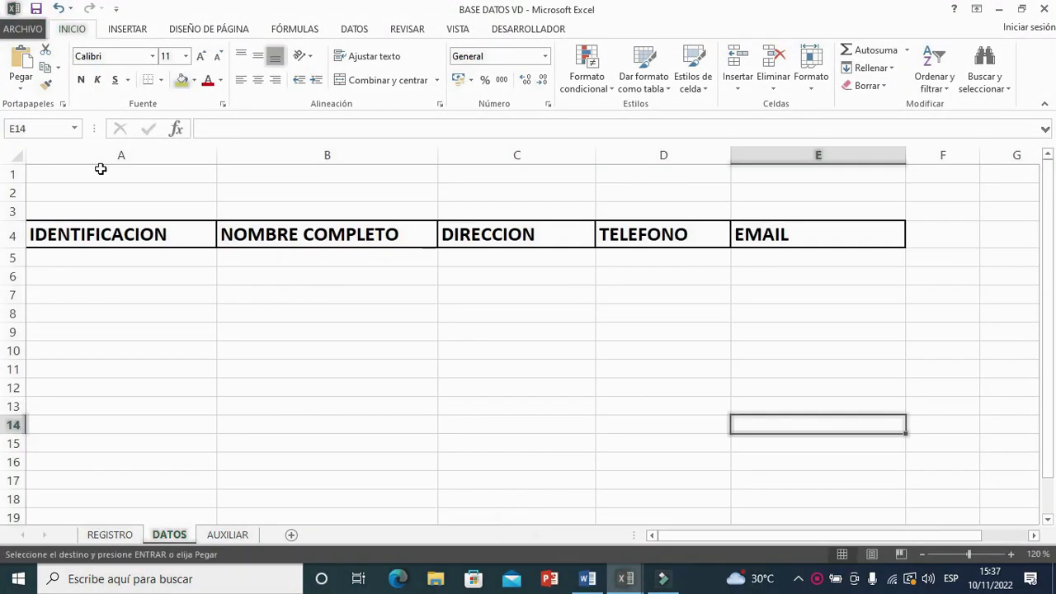
- Fill A1:E3 on DATOS with light blue
click(95, 169)
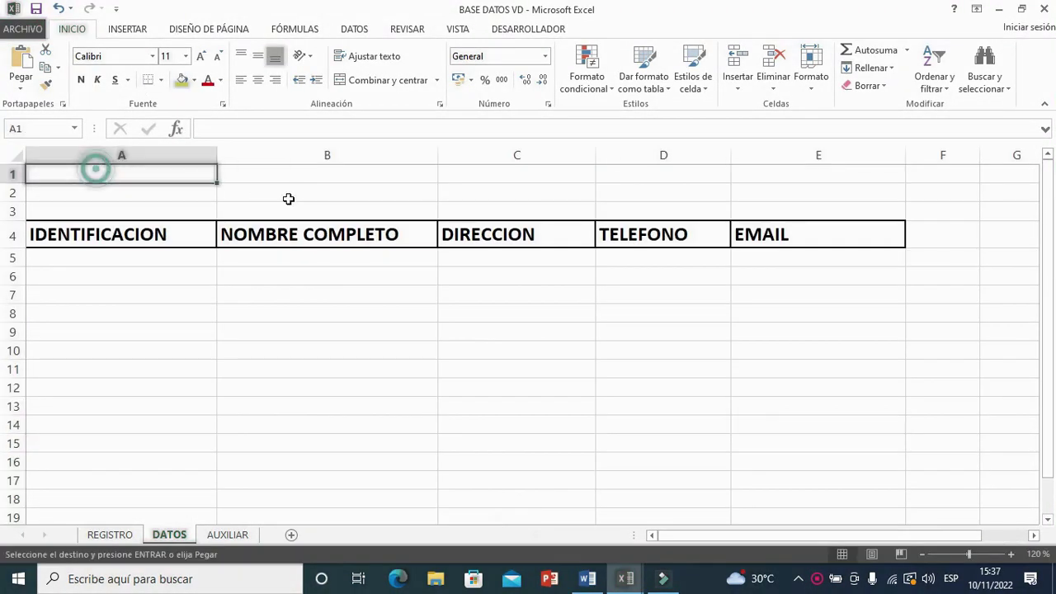
drag(289, 199, 860, 209)
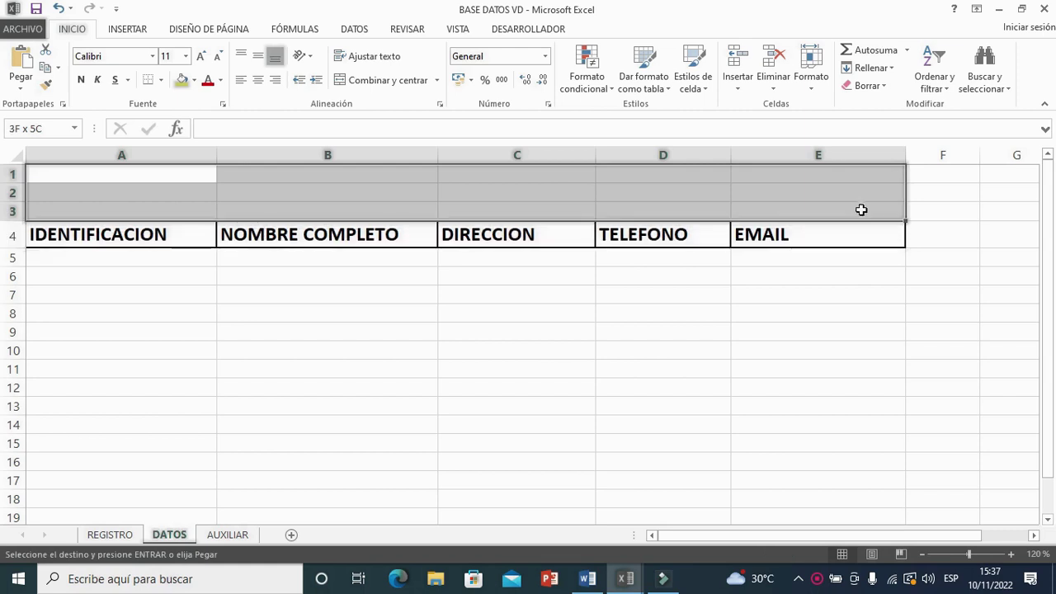
click(194, 80)
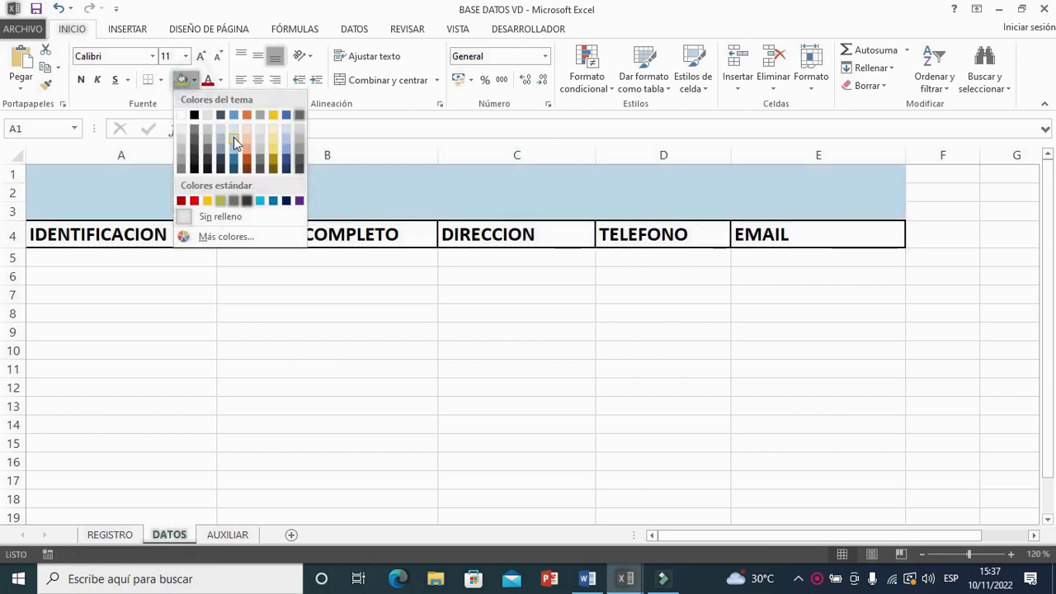
click(233, 138)
click(266, 204)
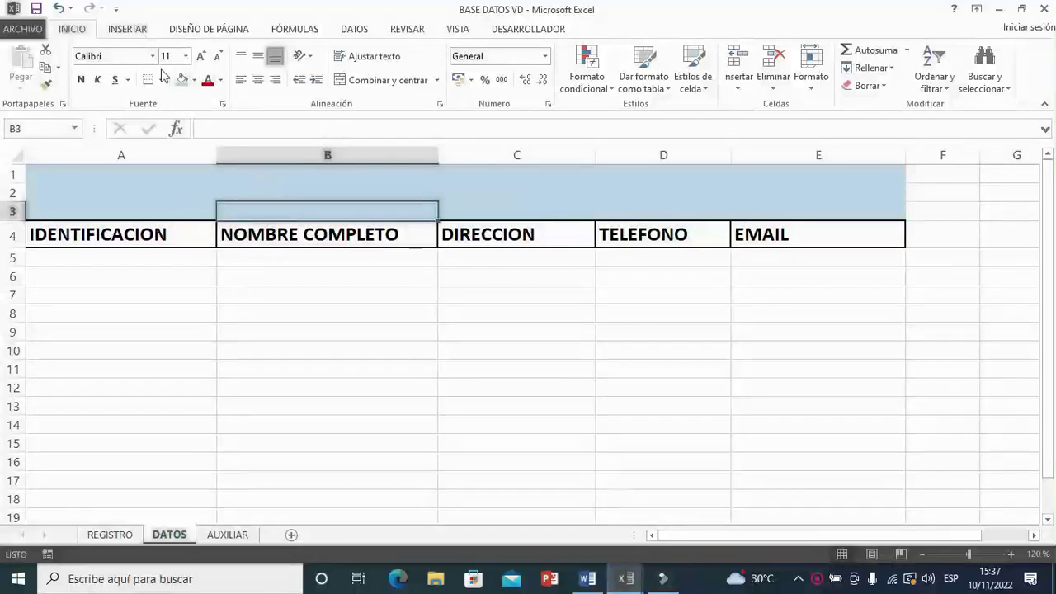
- Paste copies of the REGISTRAR button onto DATOS, shrinking one's label and moving it into E1:E3
click(109, 534)
ctrl+click(381, 450)
key(ctrl+c)
click(168, 535)
click(593, 191)
key(ctrl+v)
key(ctrl+v)
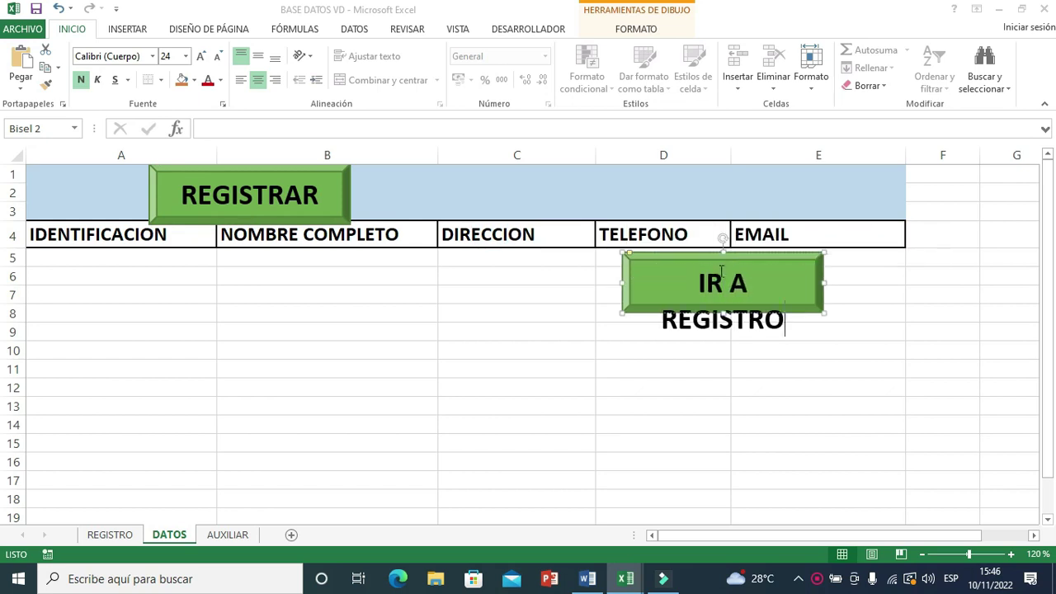
triple_click(722, 283)
key(ctrl+shift+less)
key(ctrl+shift+less)
key(ctrl+shift+less)
mouse_move(825, 312)
mouse_down()
mouse_move(777, 304)
mouse_move(864, 214)
mouse_up()
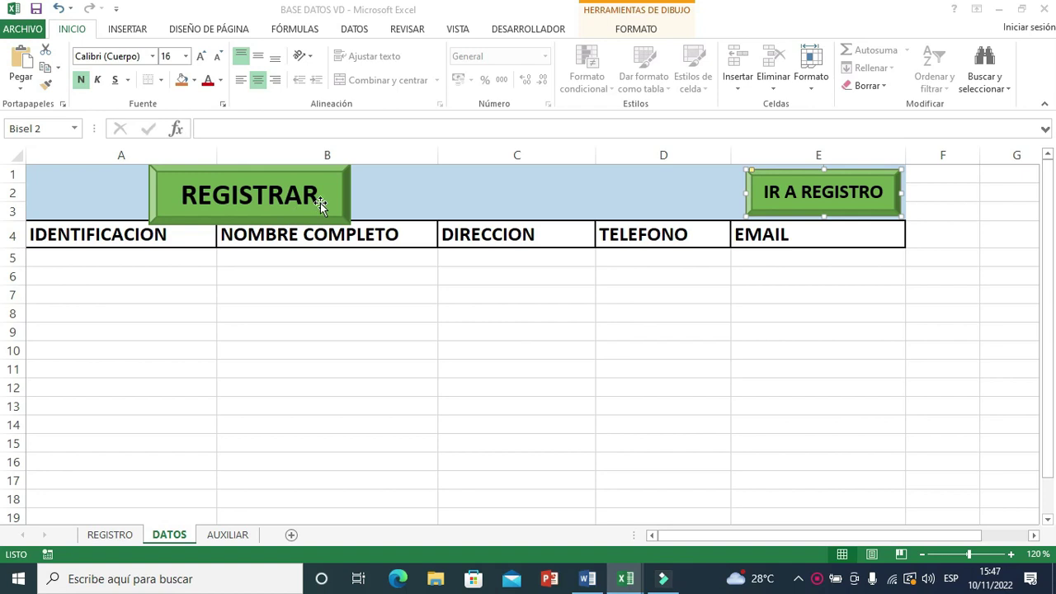
- Rename the other copy BUSCAR at 12 pt, shrink it and place it in A1:A3
triple_click(316, 195)
text(BUSCAR)
triple_click(316, 198)
key(ctrl+shift+less)
click(294, 155)
click(293, 154)
click(293, 154)
mouse_move(305, 192)
mouse_down()
mouse_move(200, 182)
mouse_move(211, 178)
mouse_up()
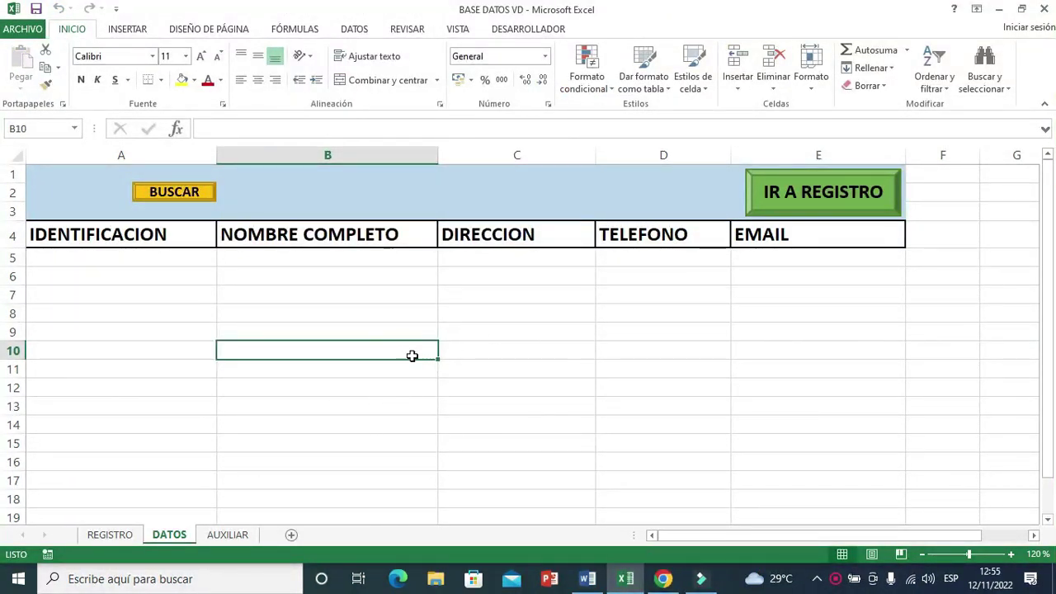
- Copy the form block E6:F10 from REGISTRO into E6 on AUXILIAR
click(110, 534)
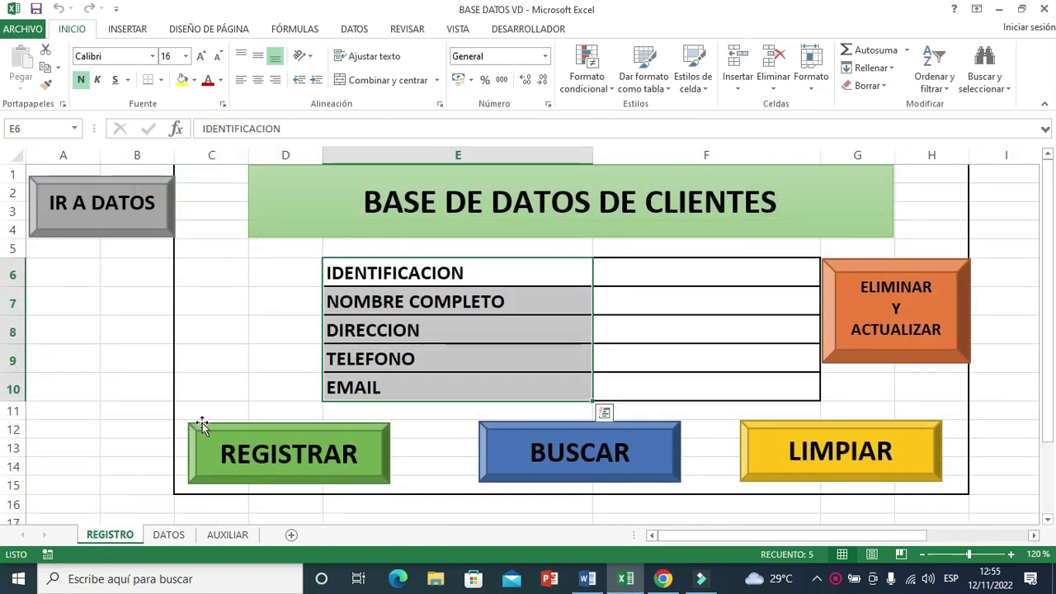
click(239, 330)
click(379, 275)
drag(379, 275, 677, 377)
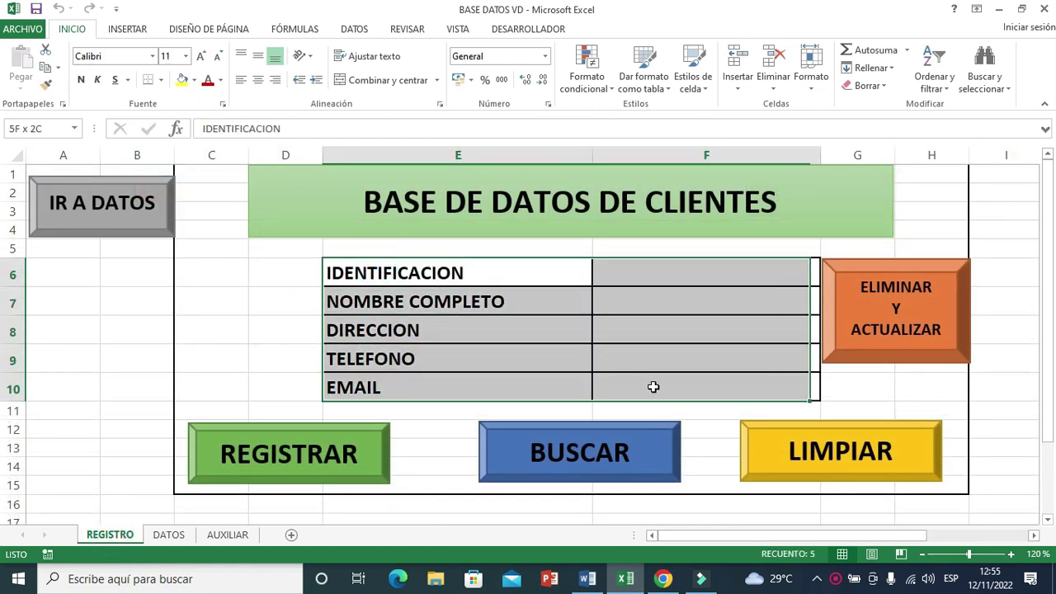
key(ctrl+c)
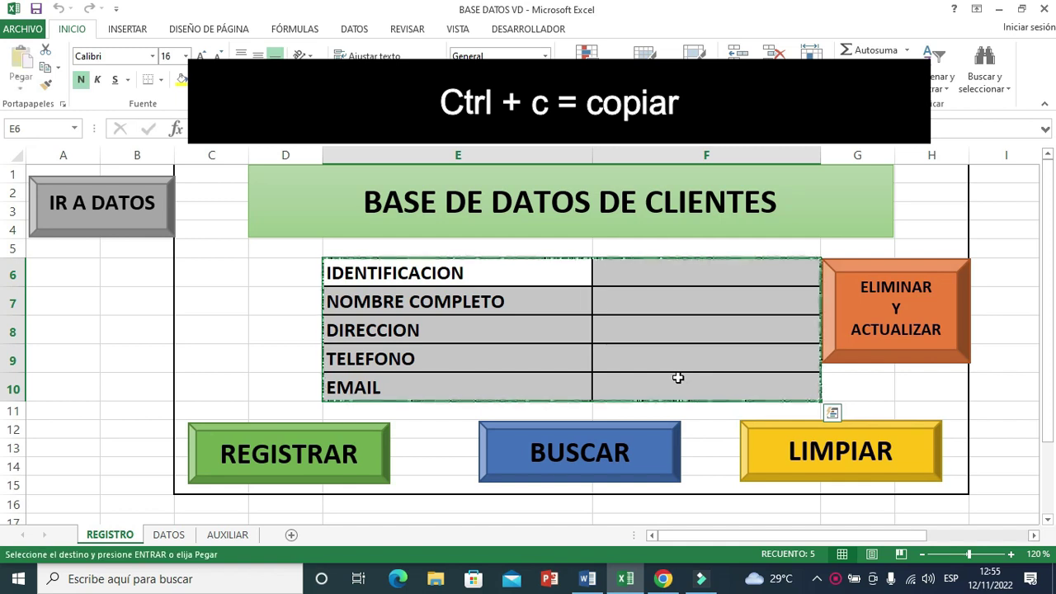
click(229, 534)
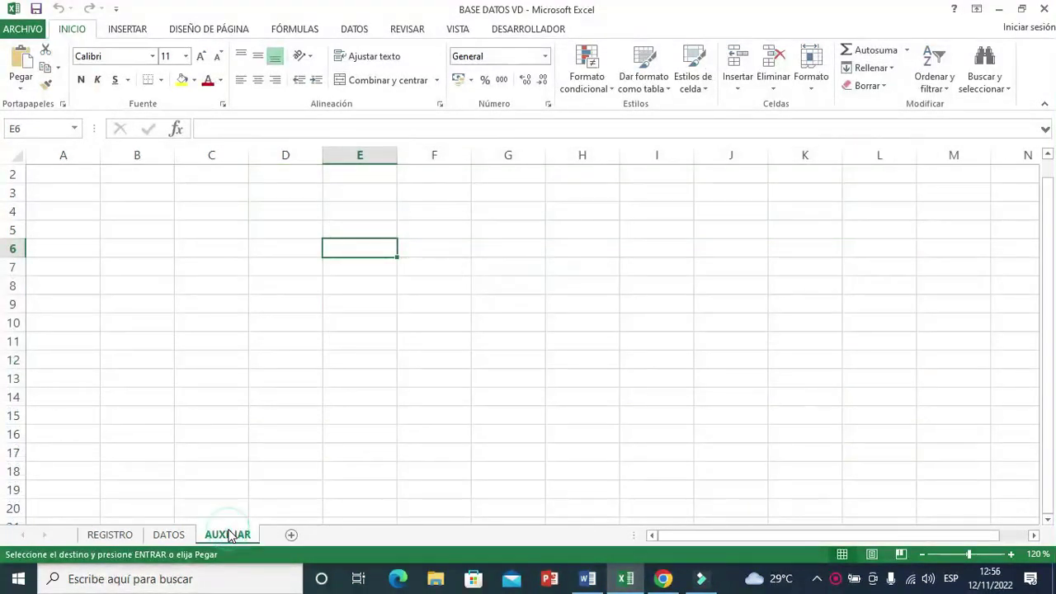
click(359, 249)
key(ctrl+v)
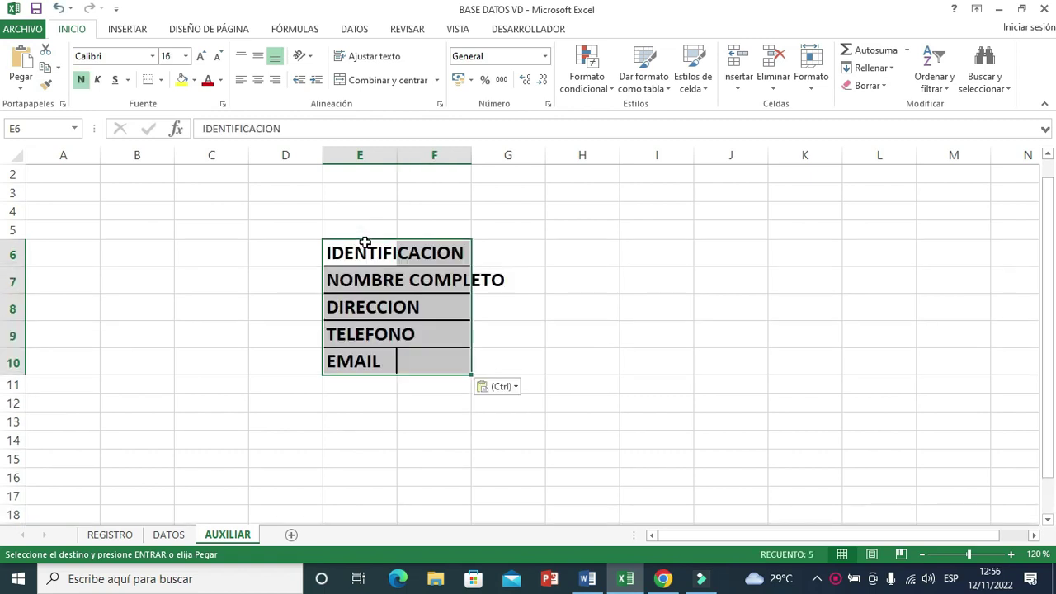
- Auto-fit column E and widen column F to about 25.43 on AUXILIAR
double_click(399, 146)
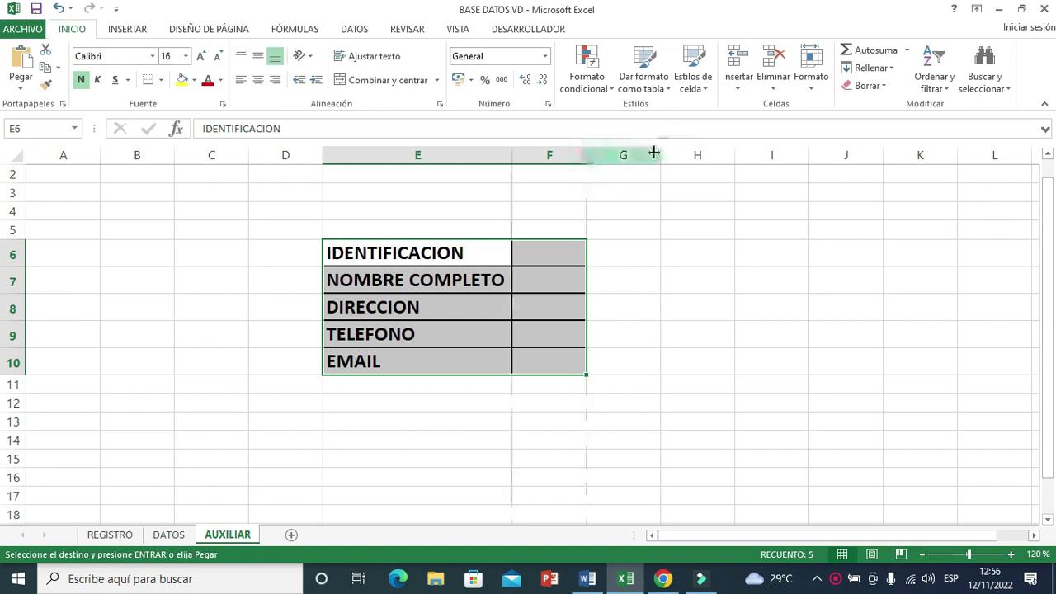
drag(587, 150, 731, 169)
click(788, 232)
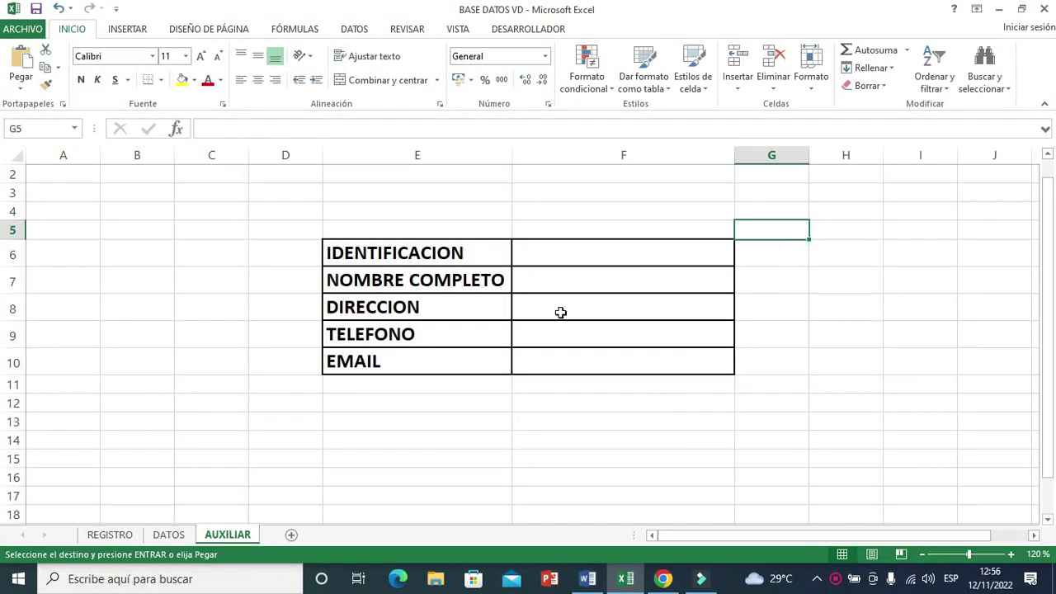
click(132, 534)
double_click(239, 347)
click(260, 279)
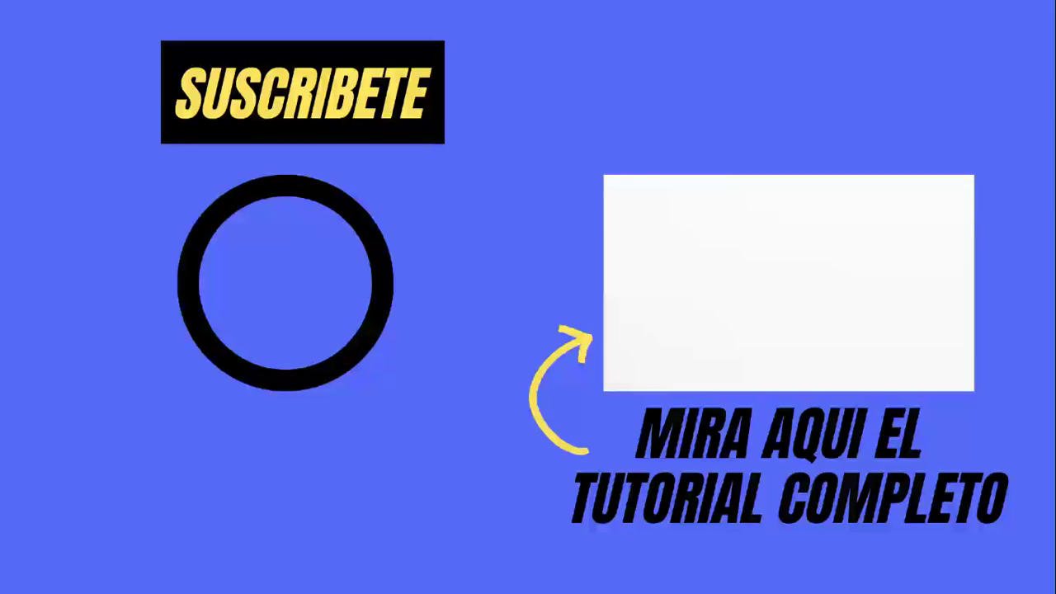